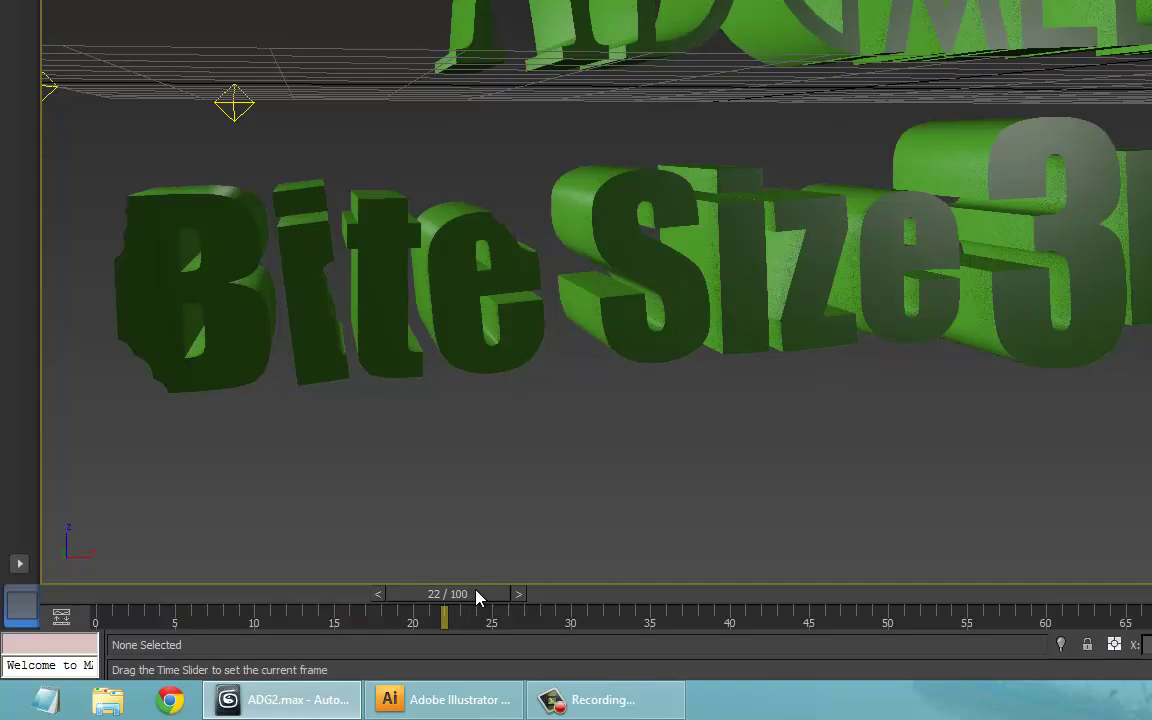
Preview the logo animation by playing it and scrubbing the timeline.
left_click_drag(476, 597, 180, 600)
key("slash")
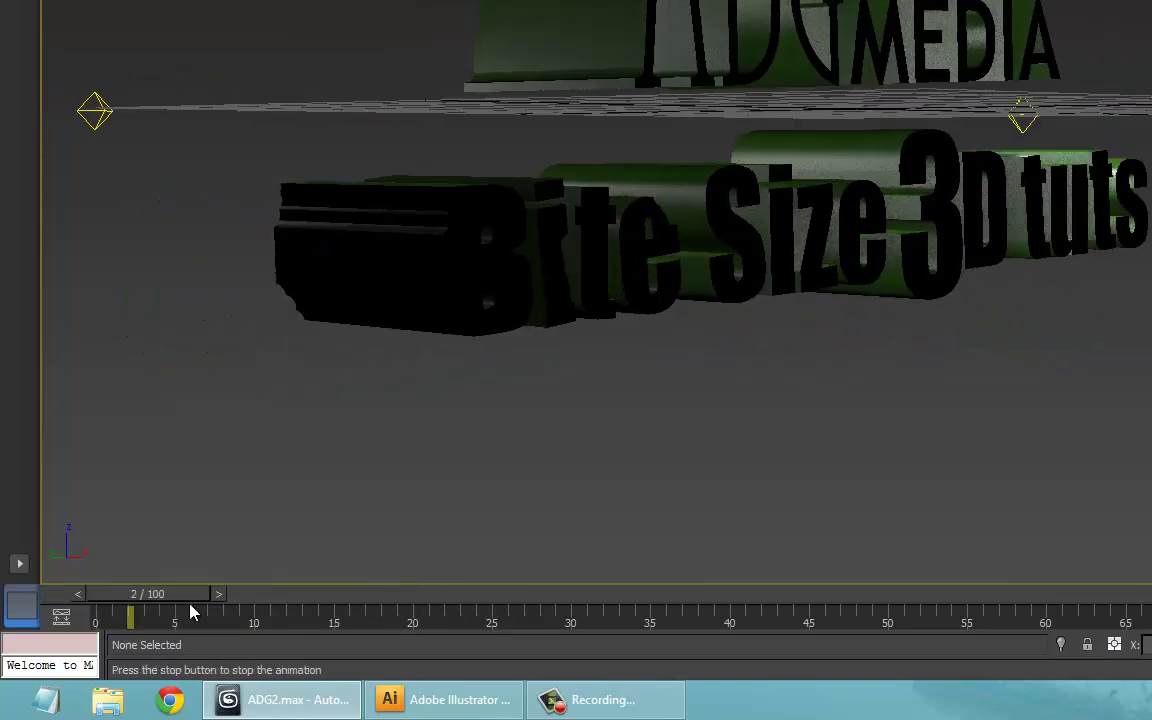
key("slash")
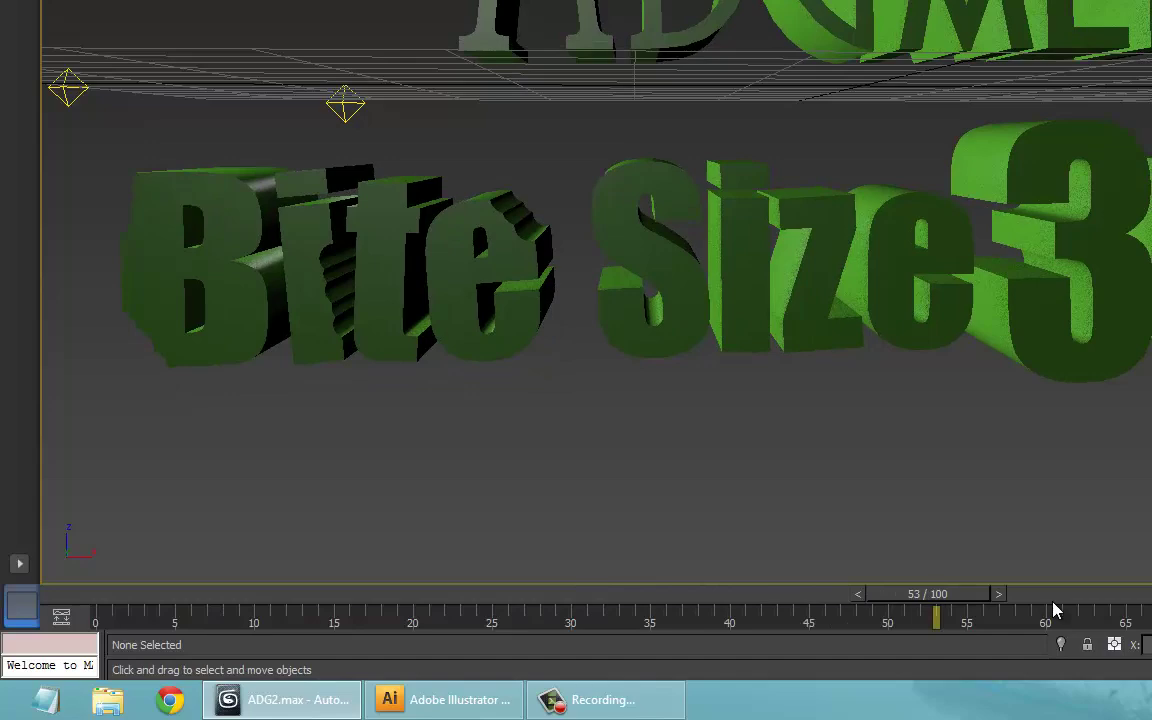
left_click_drag(932, 600, 93, 617)
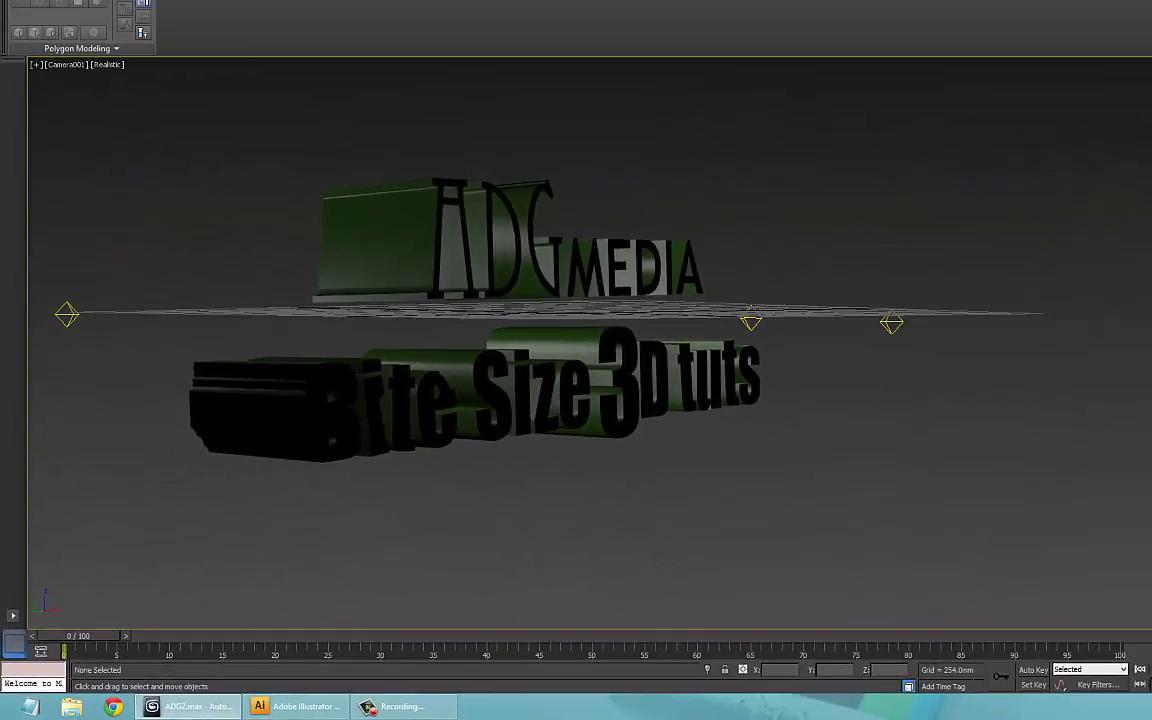
Open a new Track View and bring up ProSound for its Sound track, moved aside.
left_click(292, 21)
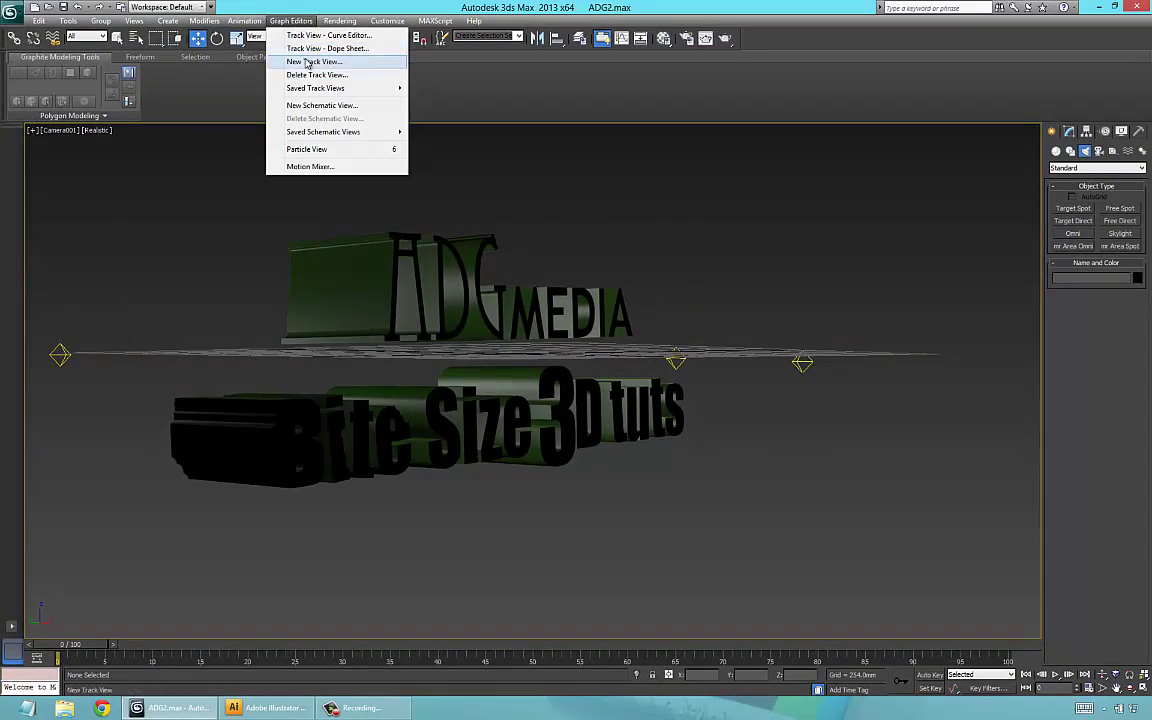
left_click(307, 62)
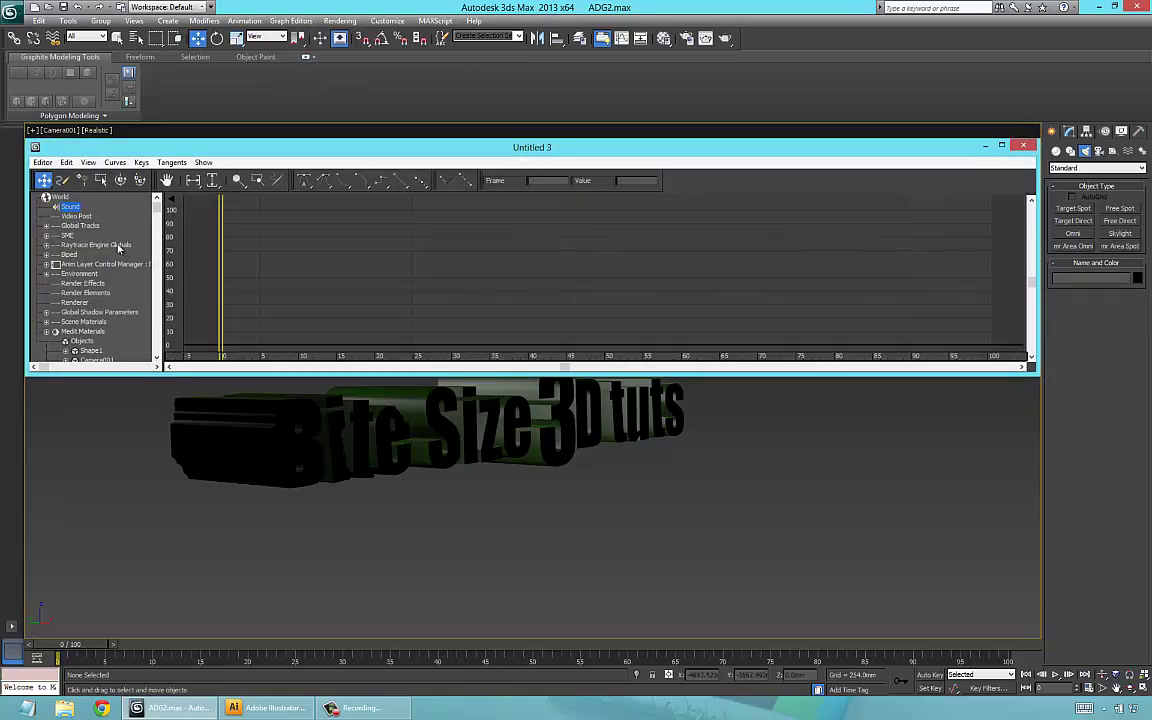
double_click(66, 205)
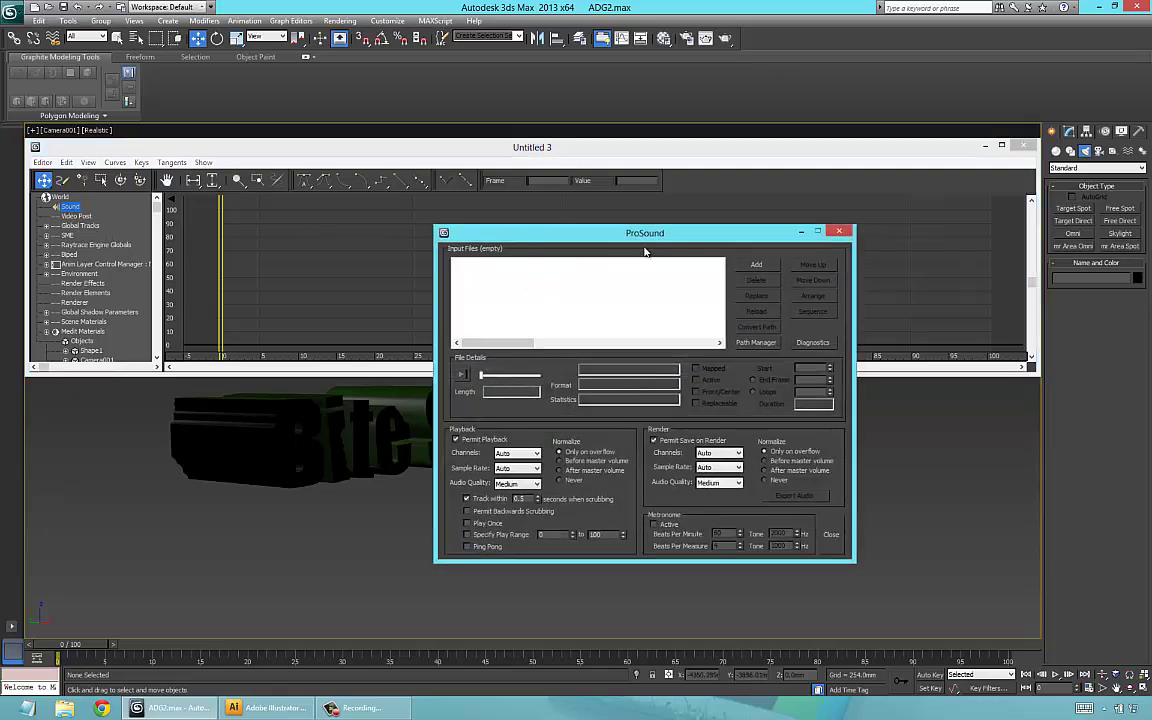
left_click_drag(596, 226, 492, 226)
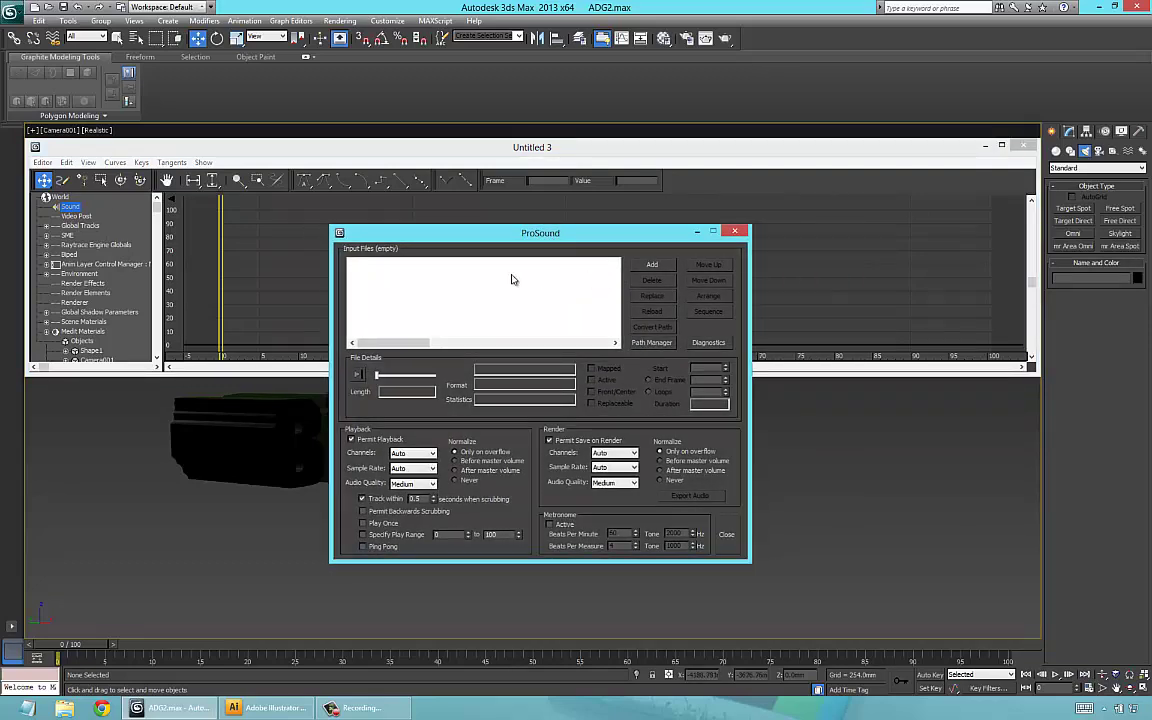
Add turnbot.wav from the 3dmax folder as ProSound's input file.
left_click(648, 266)
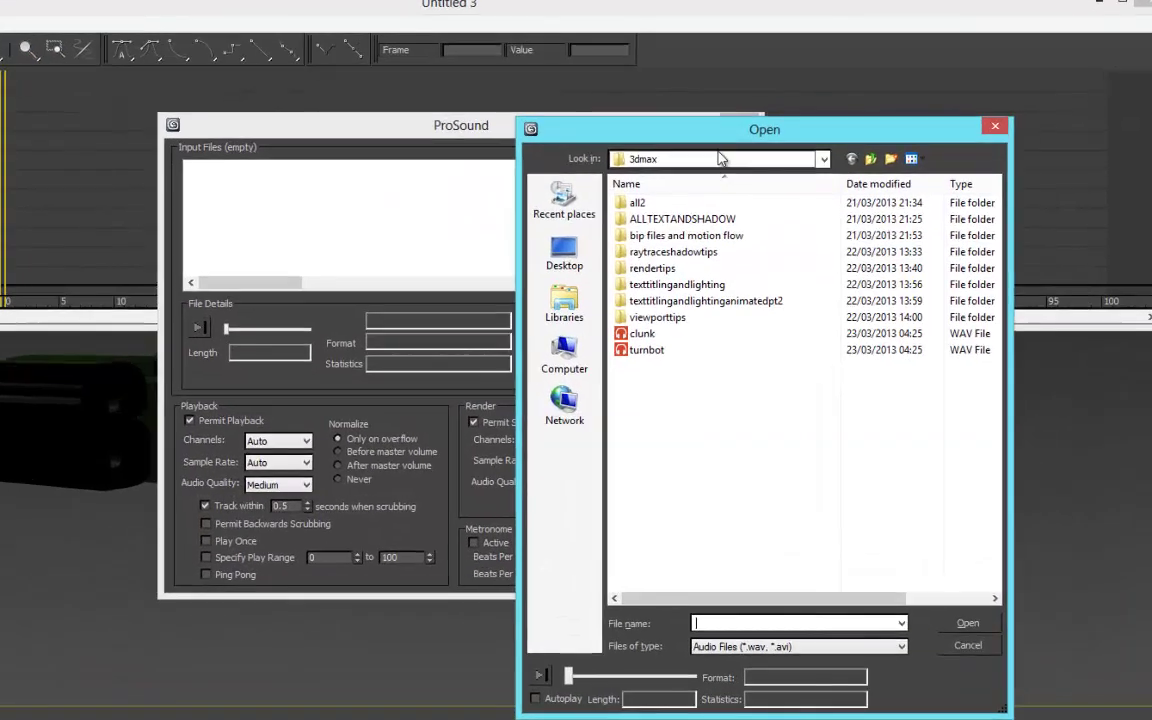
left_click_drag(591, 126, 212, 49)
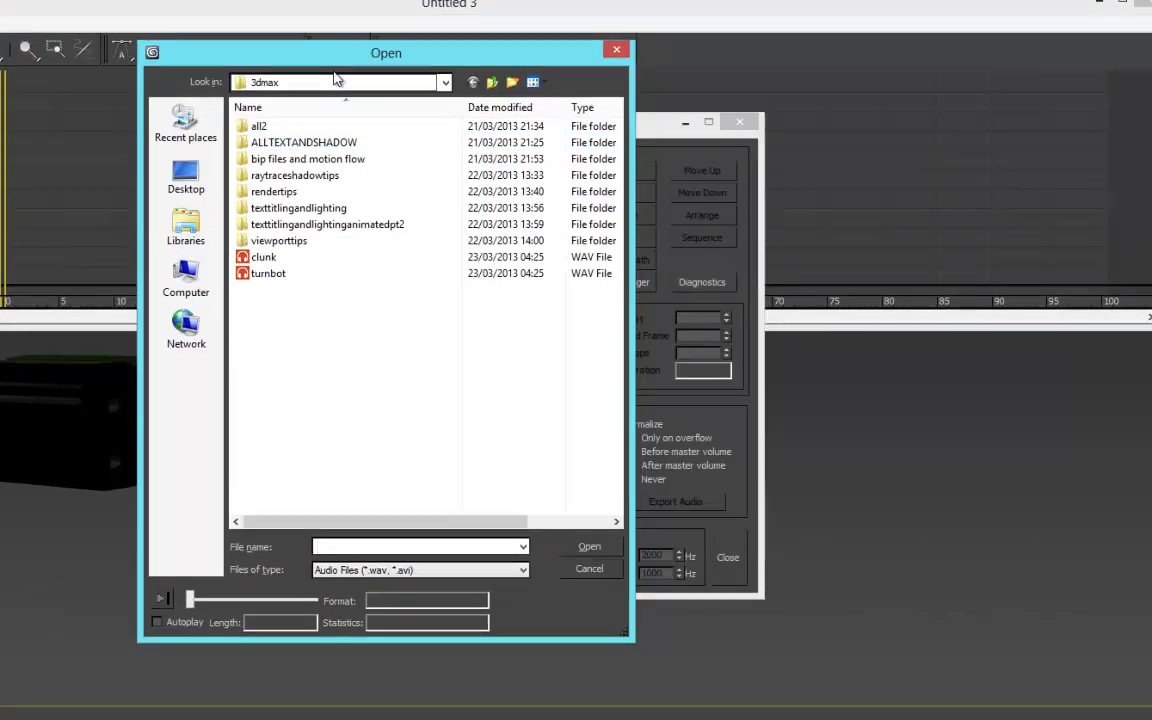
left_click_drag(437, 55, 664, 52)
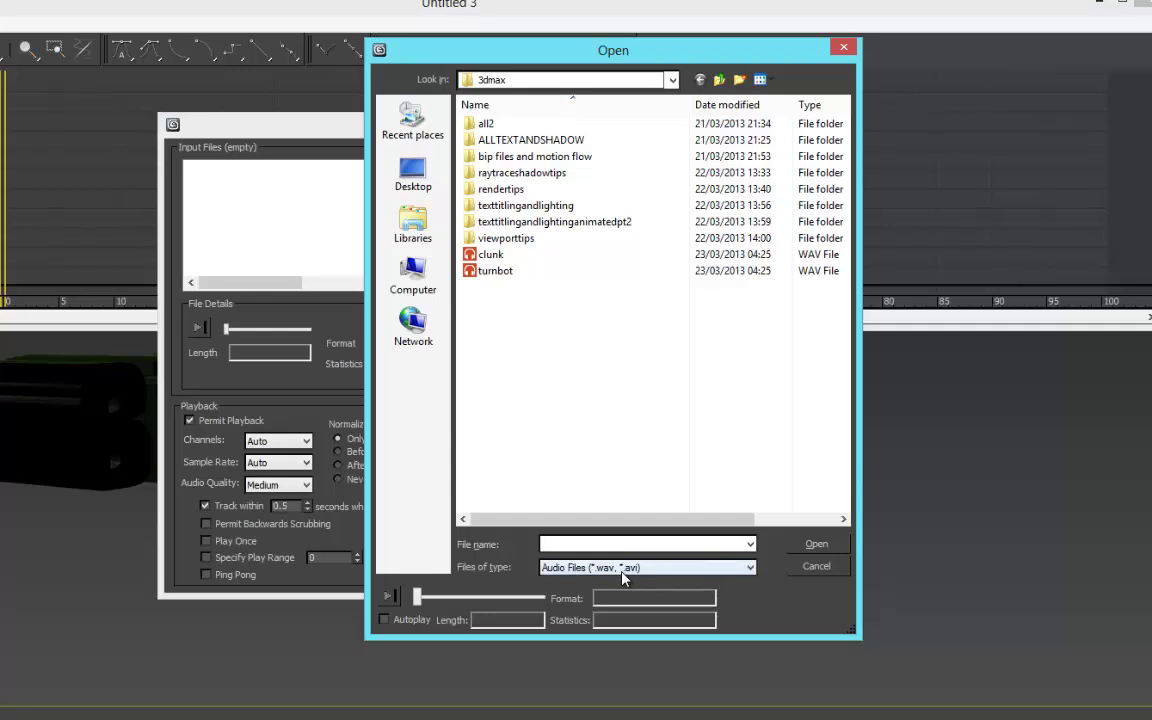
left_click(480, 271)
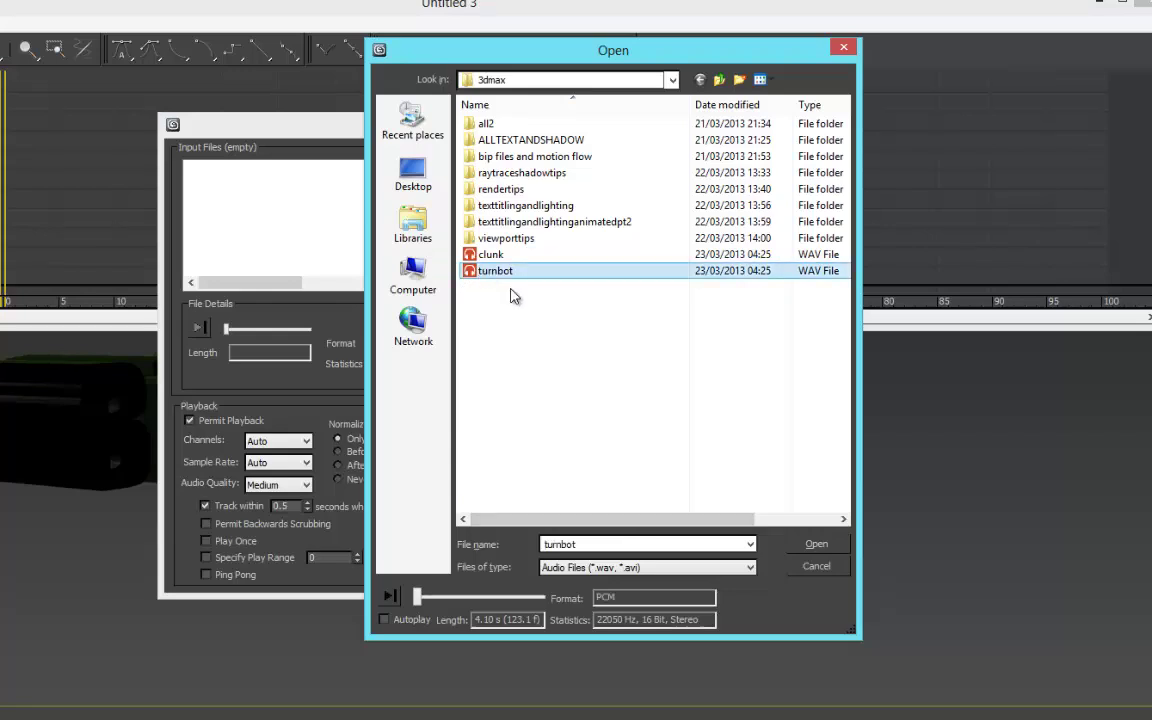
left_click(813, 546)
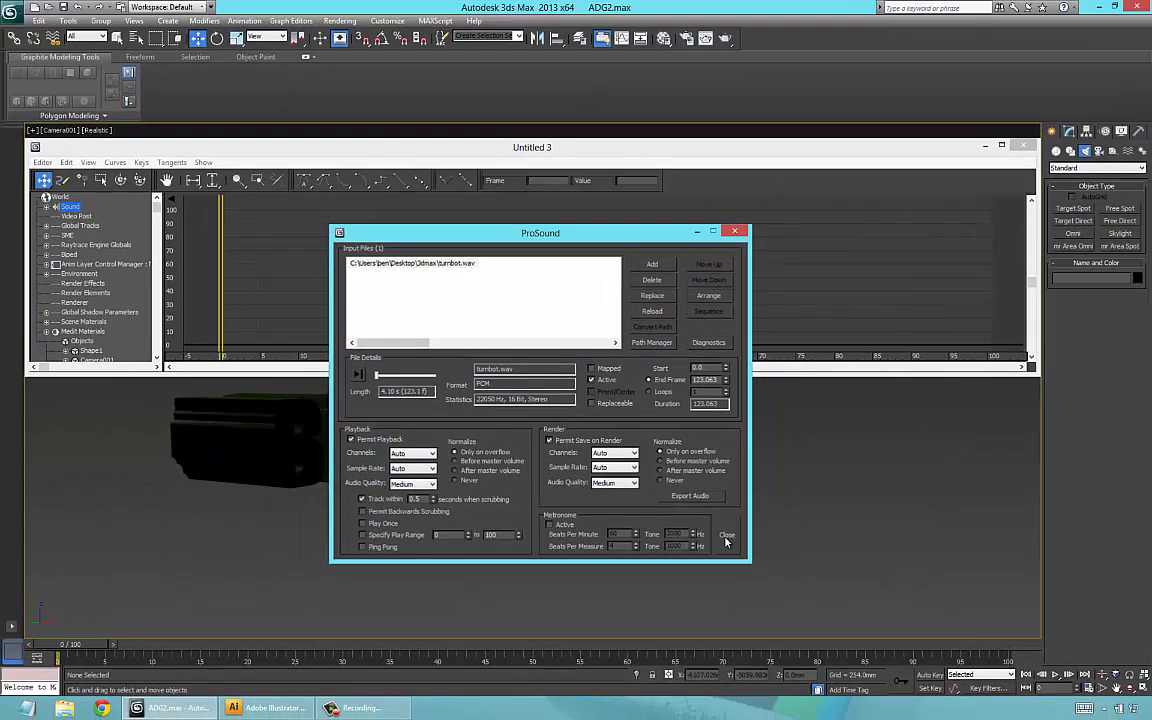
left_click(727, 541)
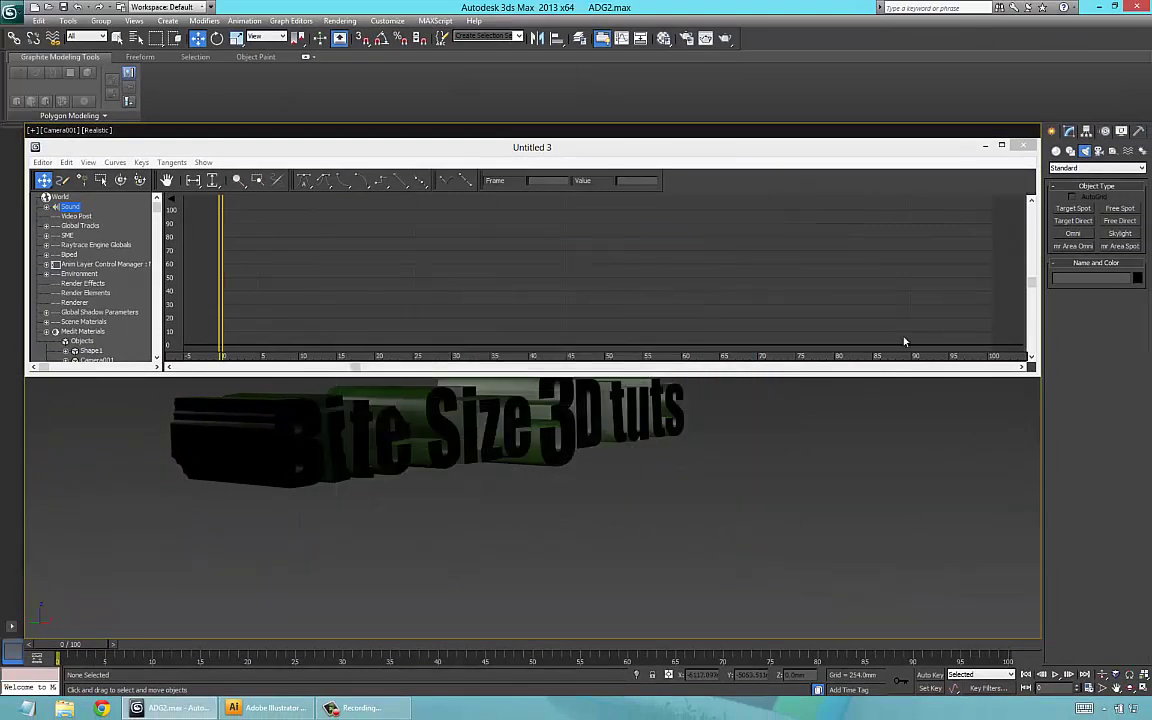
left_click(1025, 148)
left_click(1024, 147)
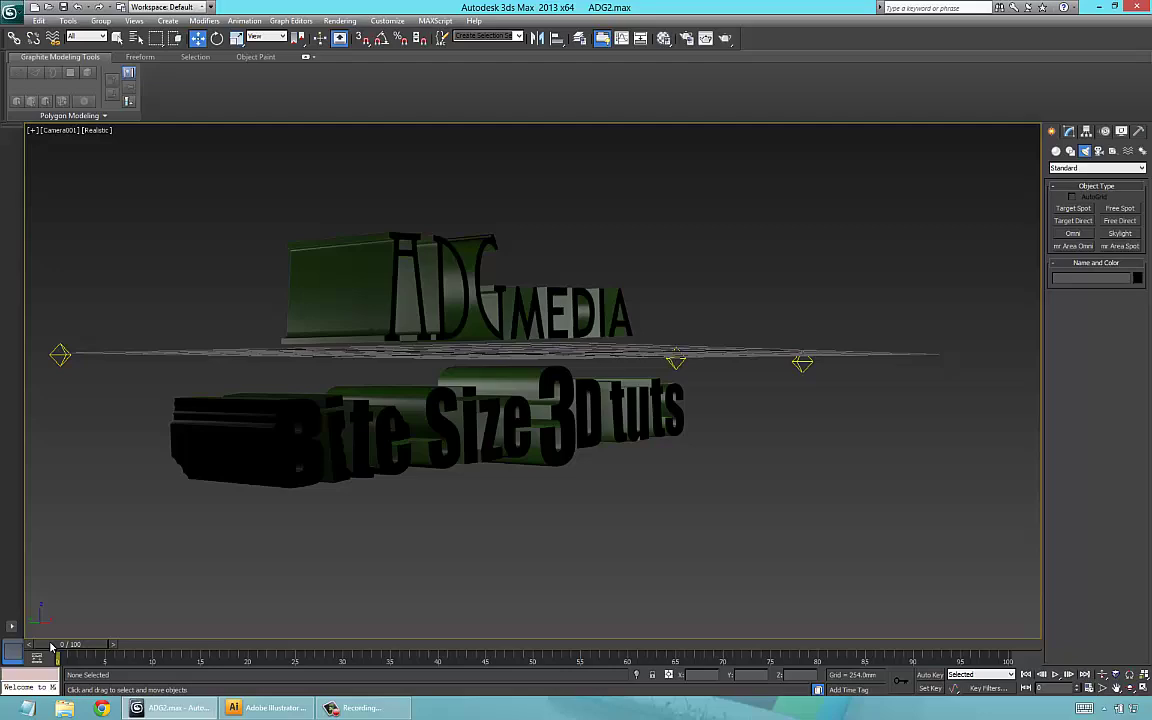
key("/")
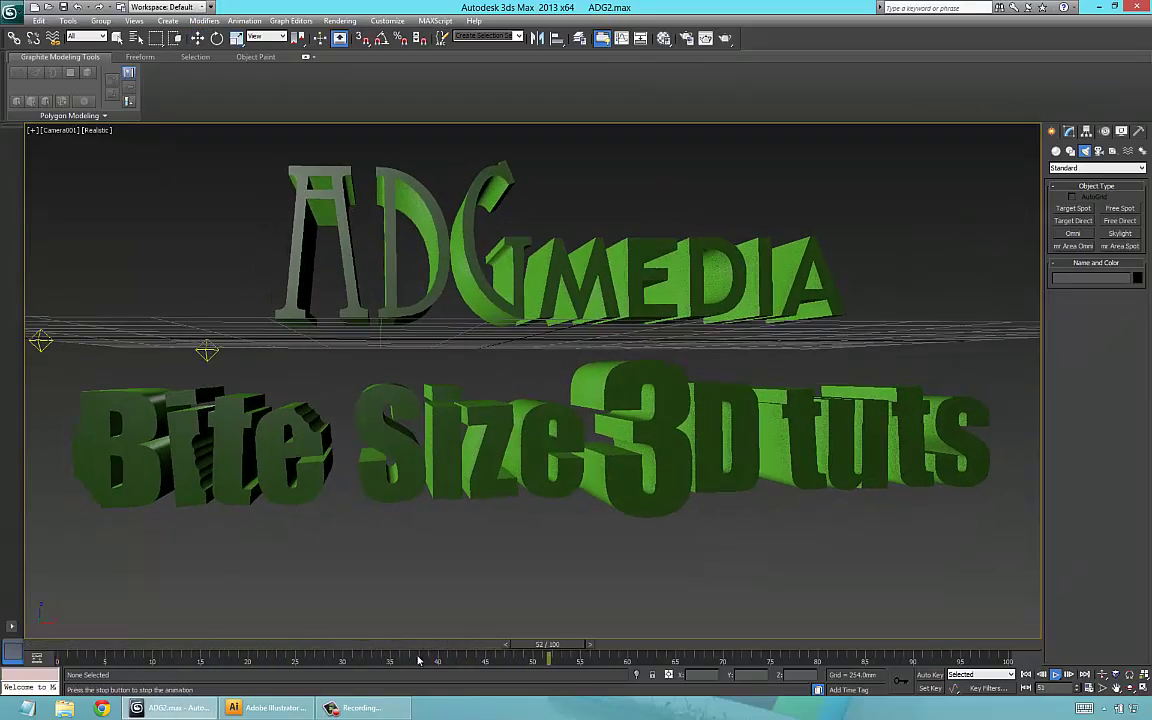
key("/")
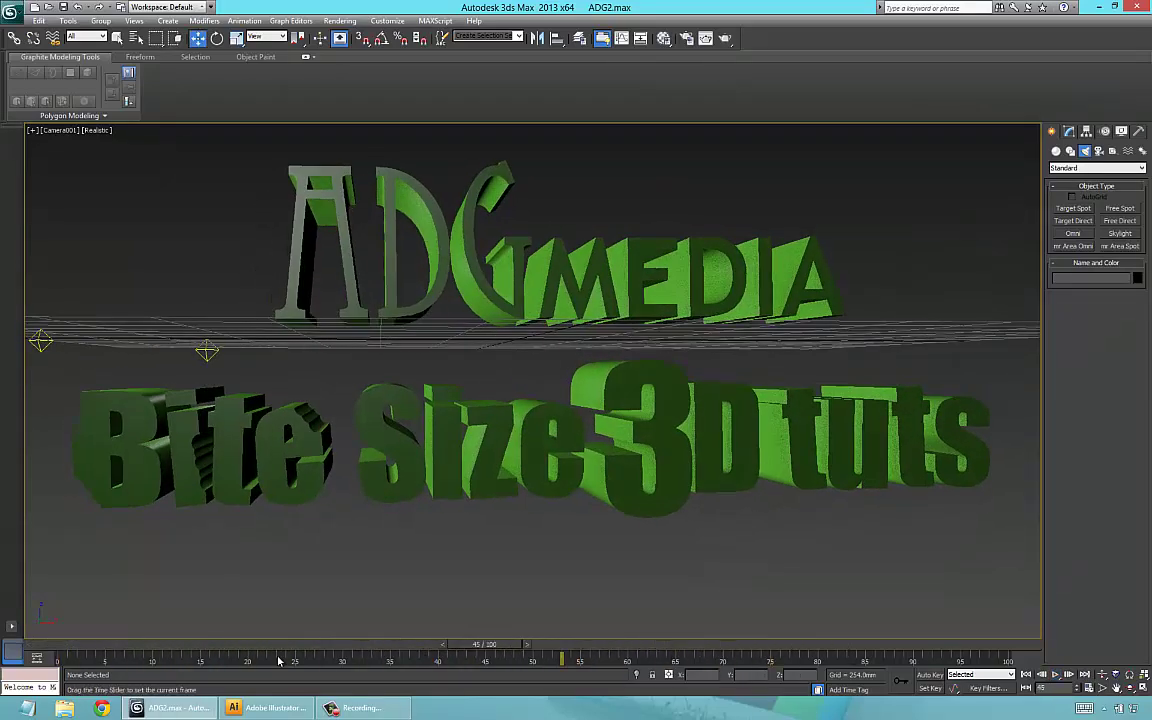
key("/")
left_click(561, 651)
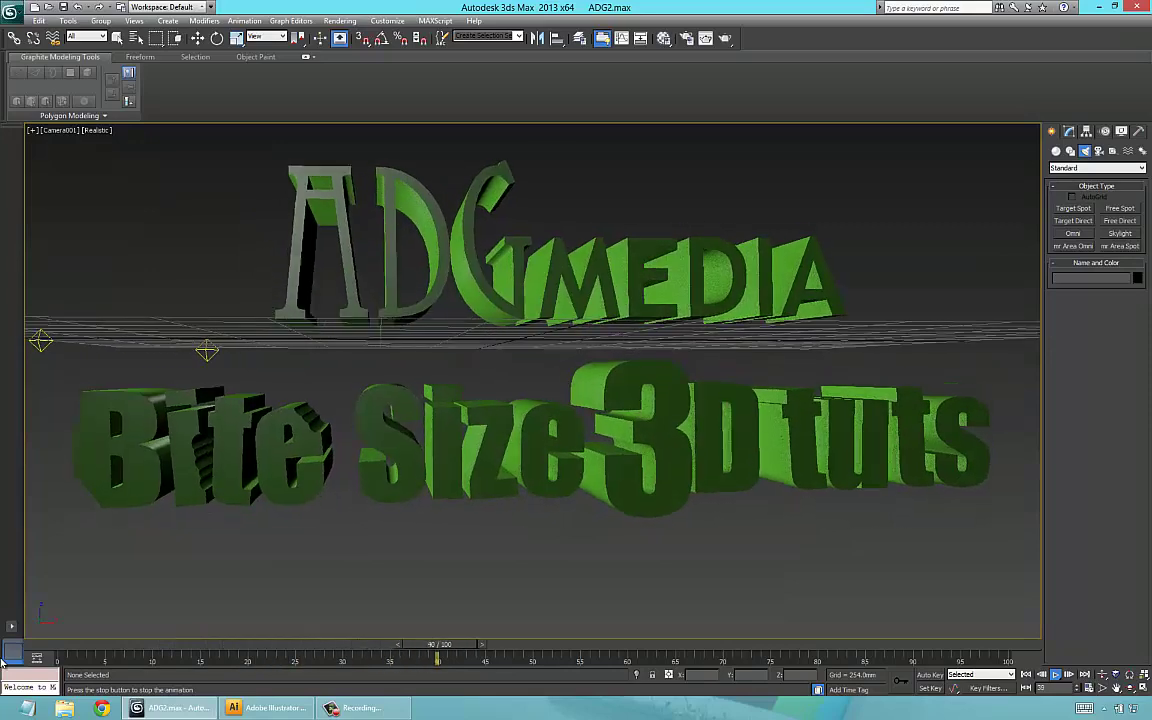
key("/")
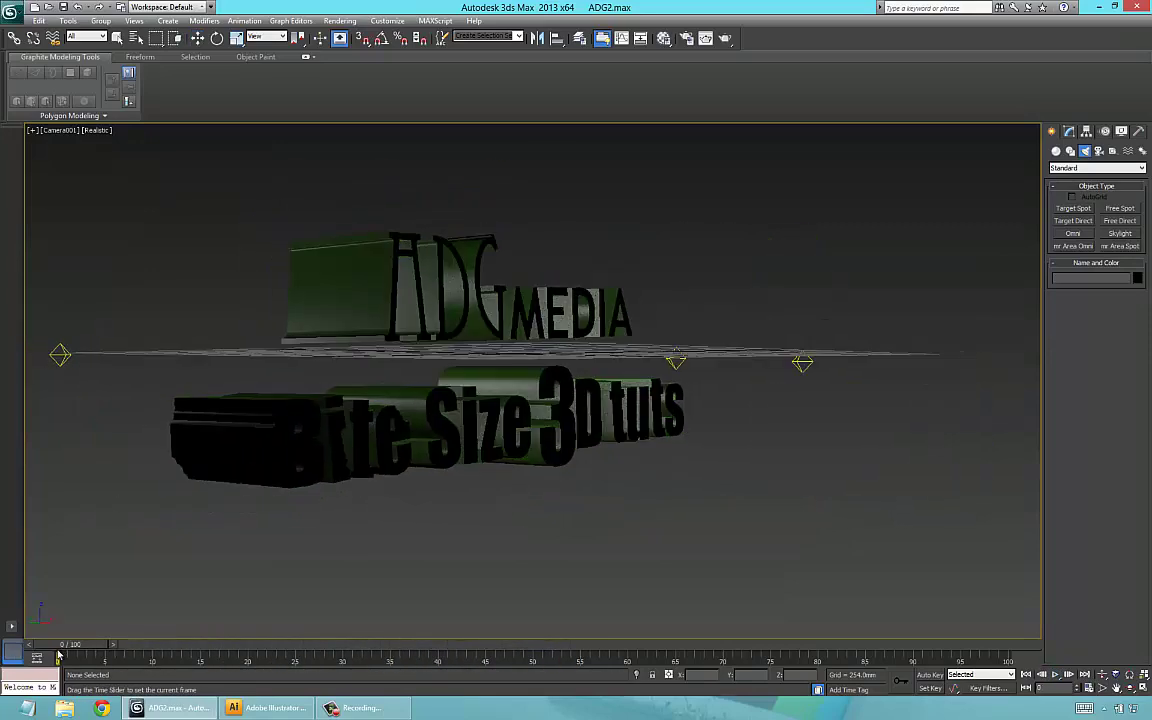
key("/")
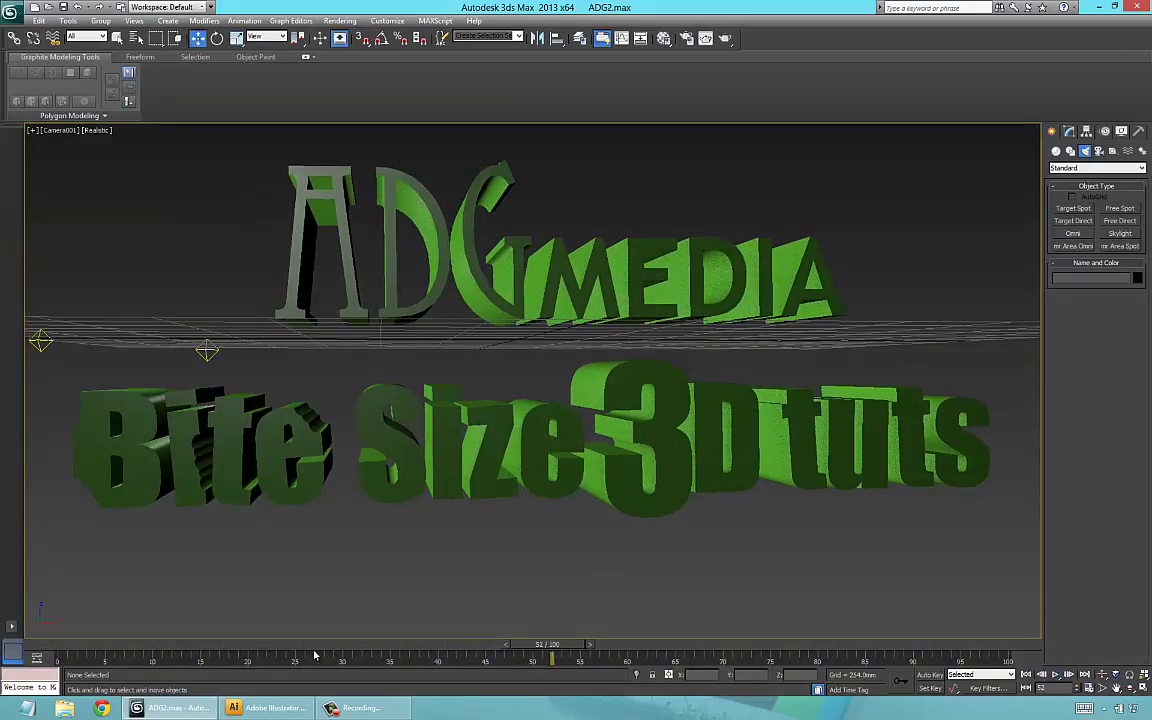
mouse_move(557, 648)
left_mouse_down()
mouse_move(100, 648)
mouse_move(551, 649)
left_mouse_up()
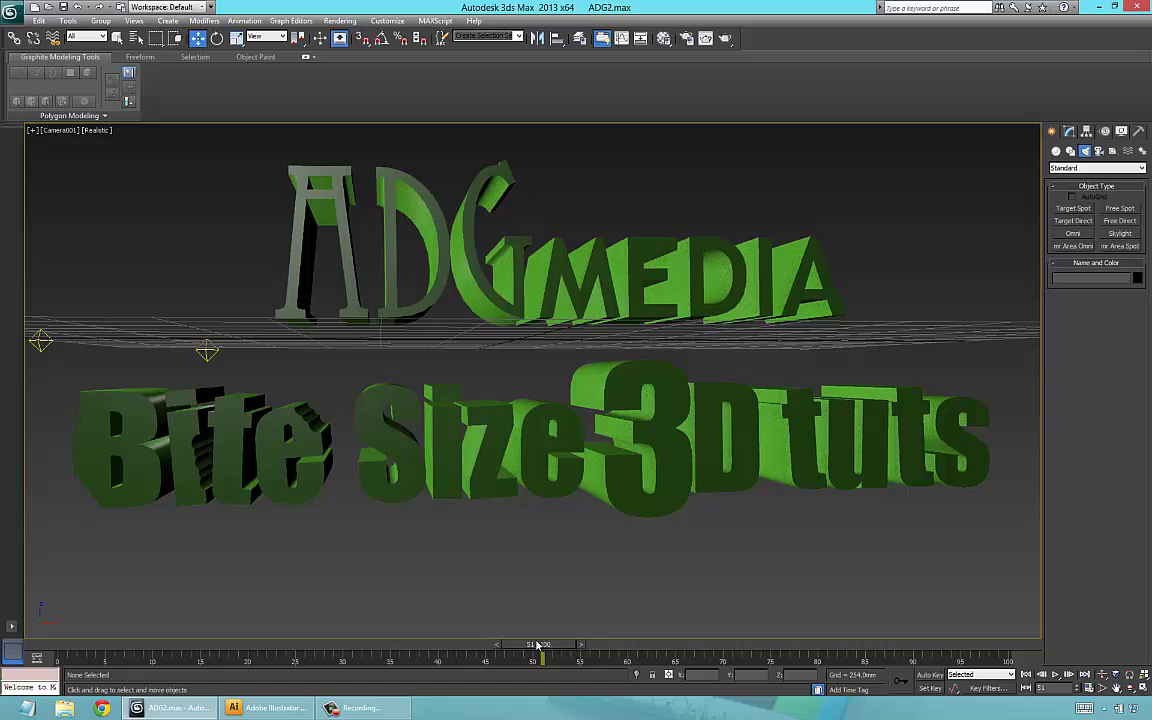
key("/")
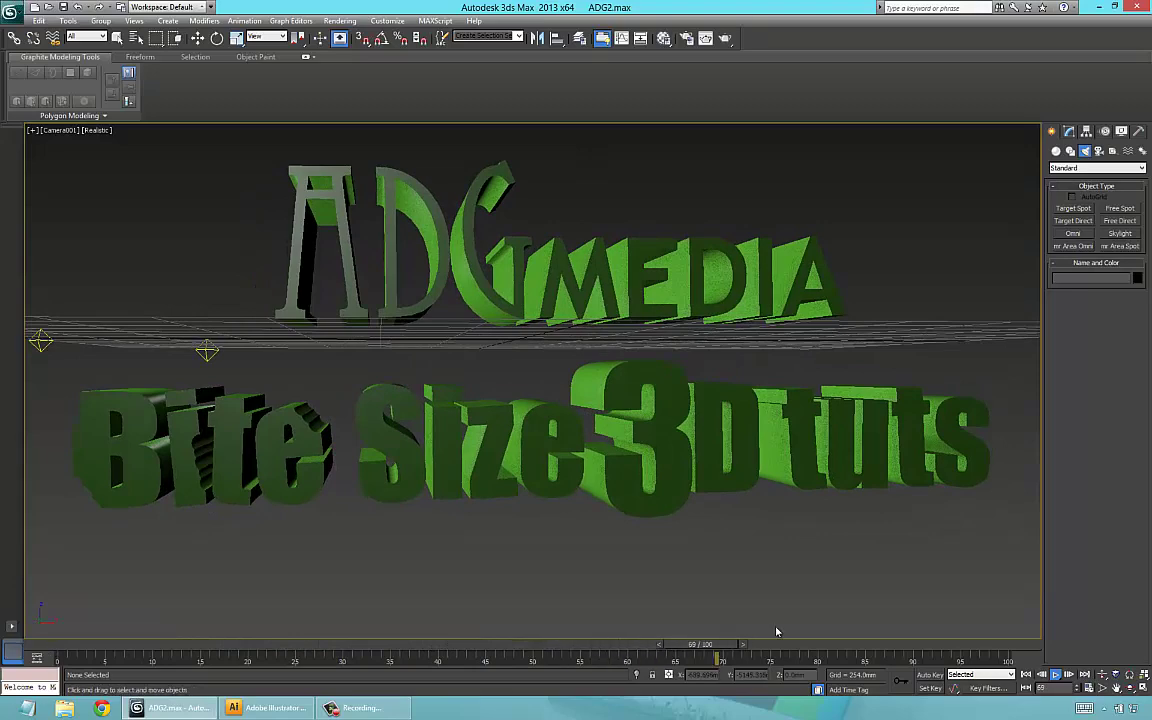
left_click_drag(728, 651, 549, 652)
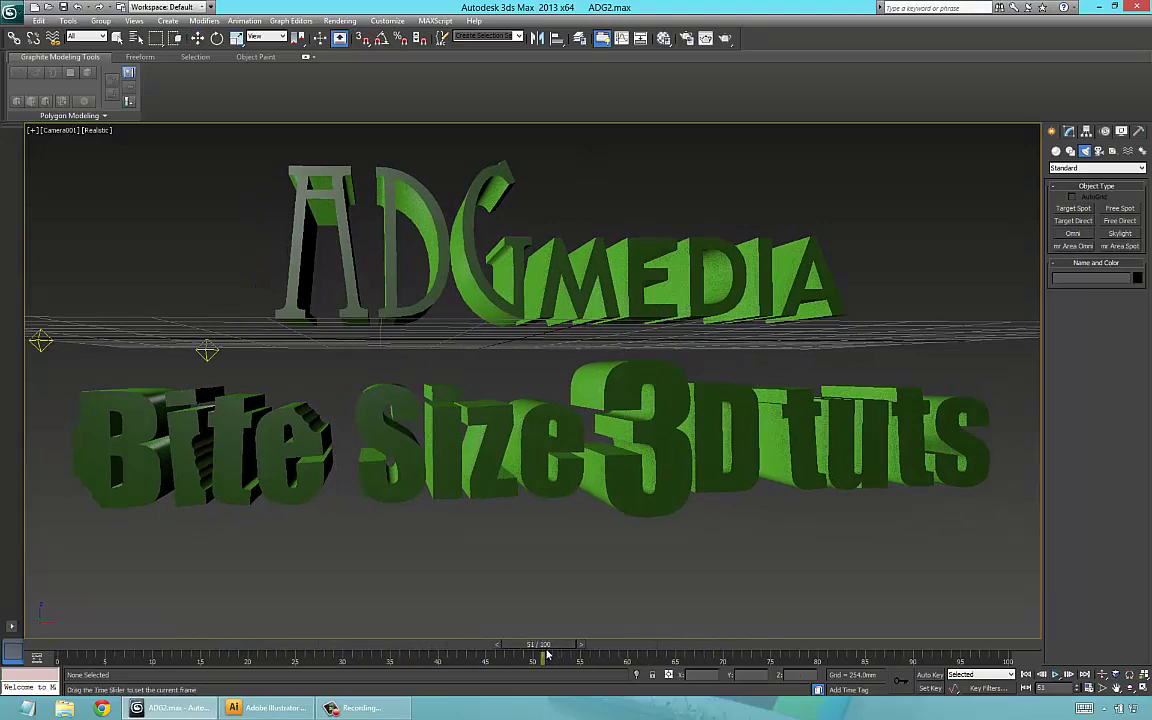
Select the Shape1 text and review its animation timing around frames 24–26.
key("w")
left_click(488, 404)
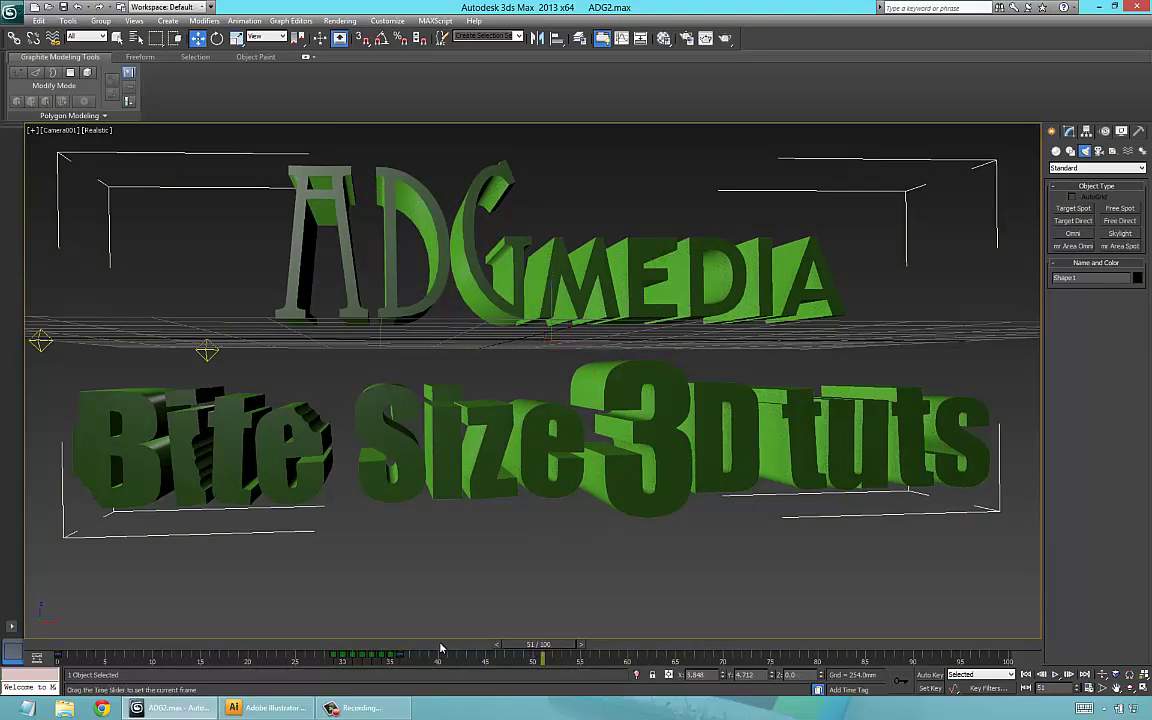
key("/")
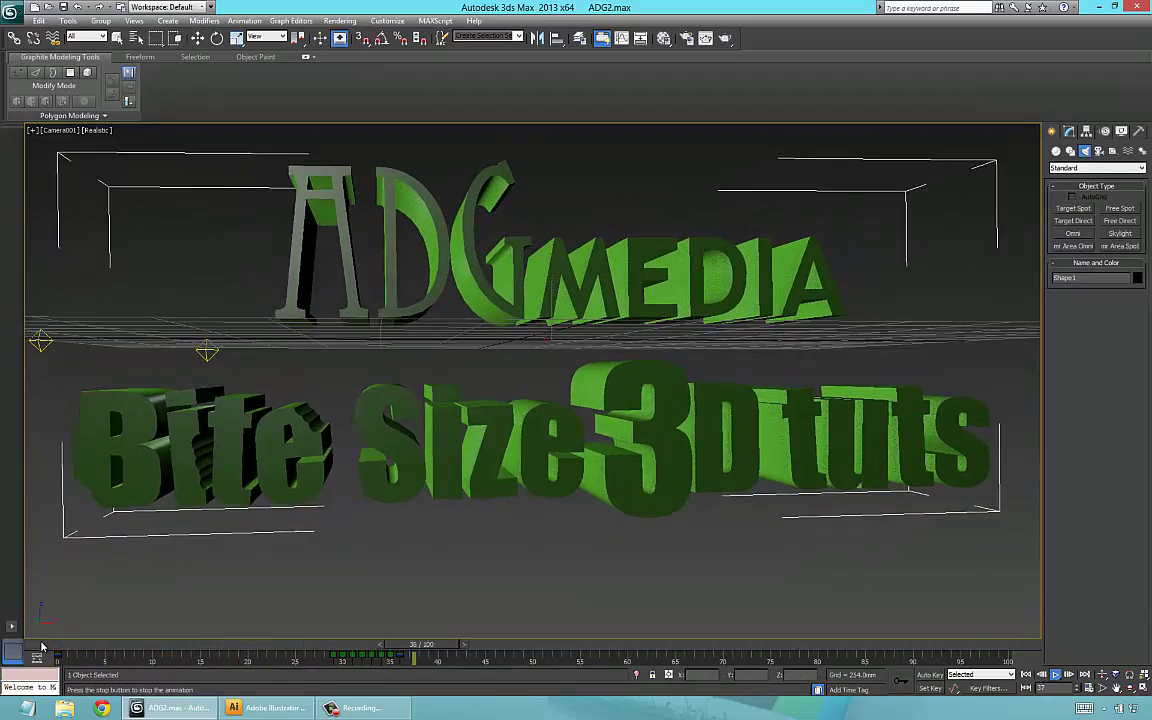
key("/")
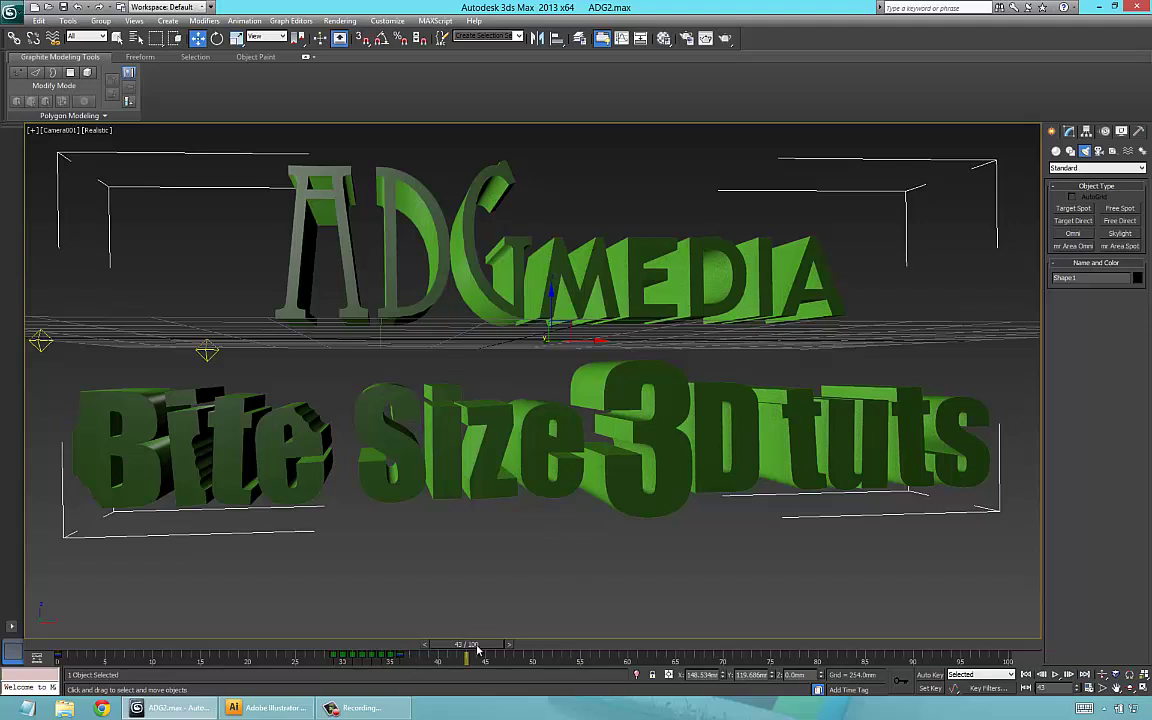
left_click_drag(473, 645, 320, 648)
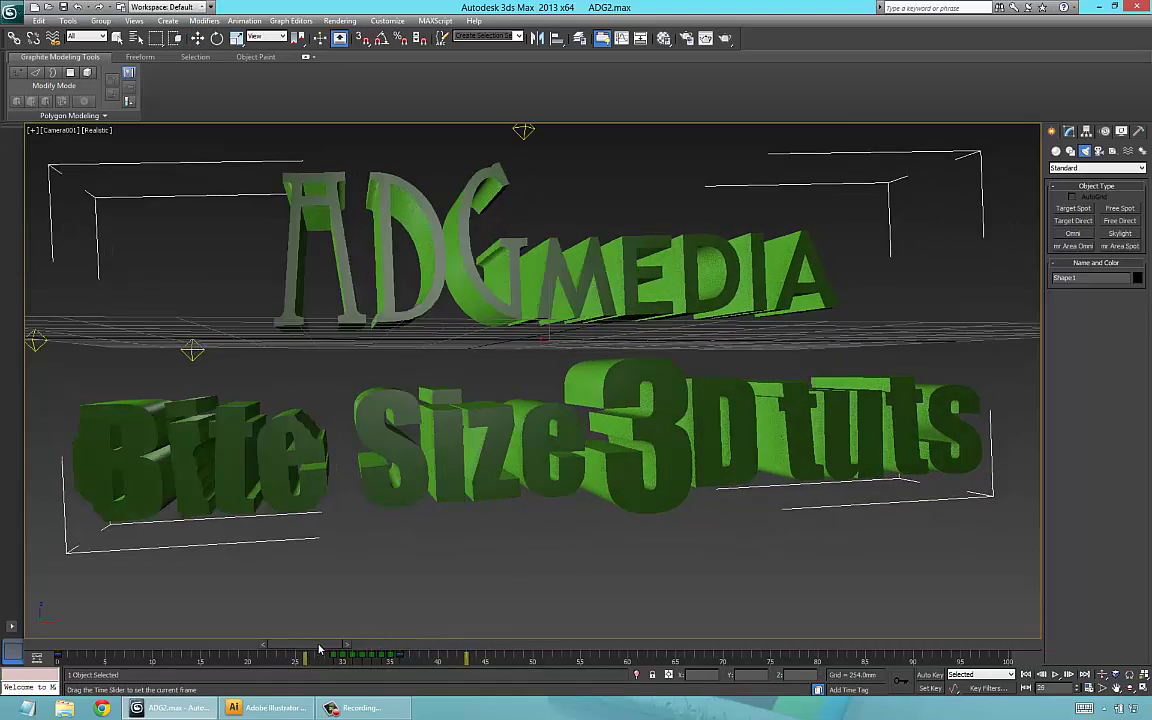
key("w")
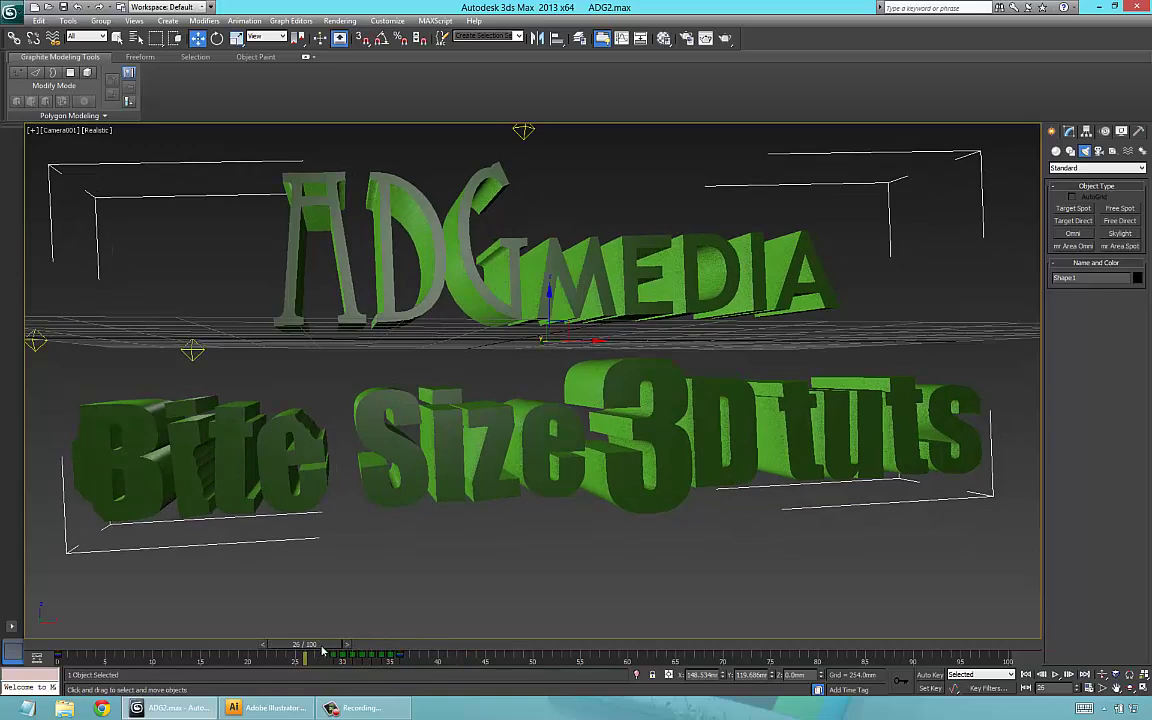
left_click_drag(296, 651, 515, 650)
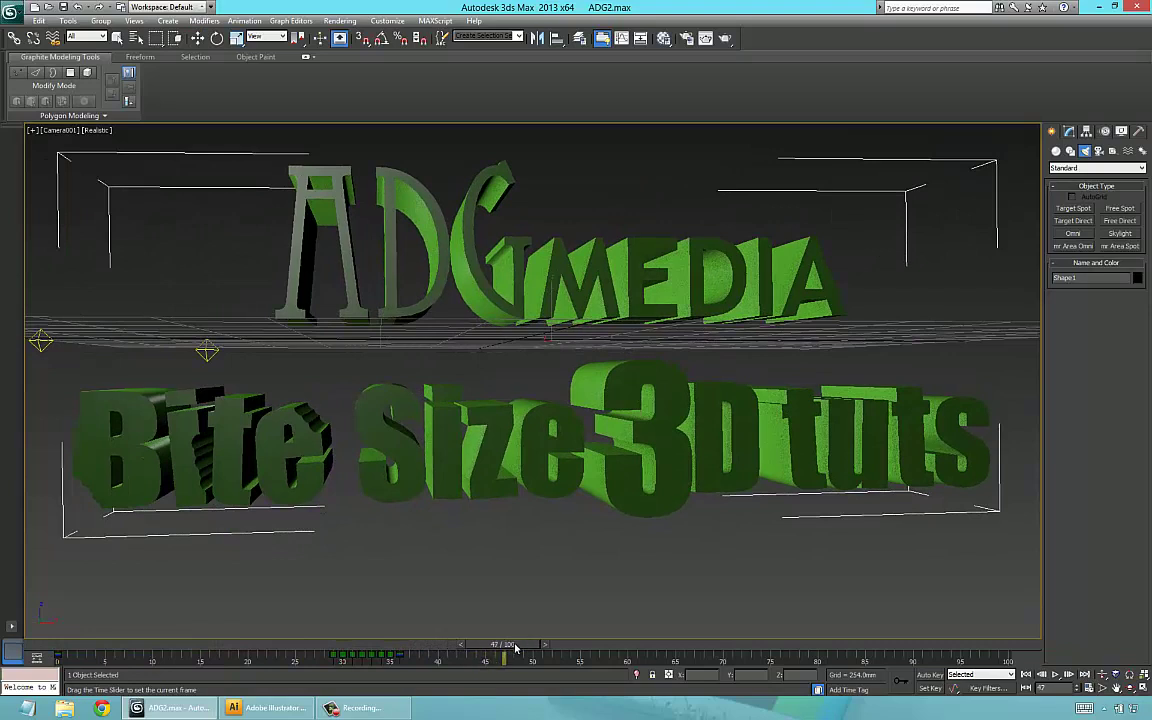
Shift Shape1's track bar keys 16 frames later, from frame 29 to 45.
key("w")
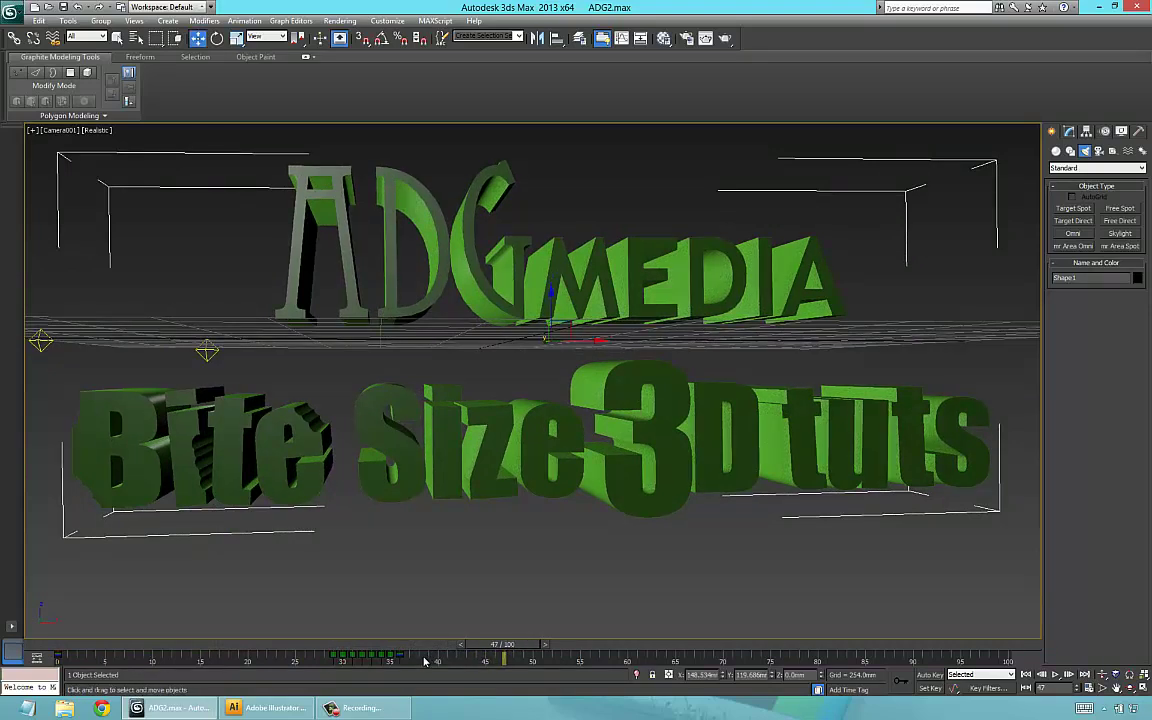
left_click_drag(425, 661, 322, 661)
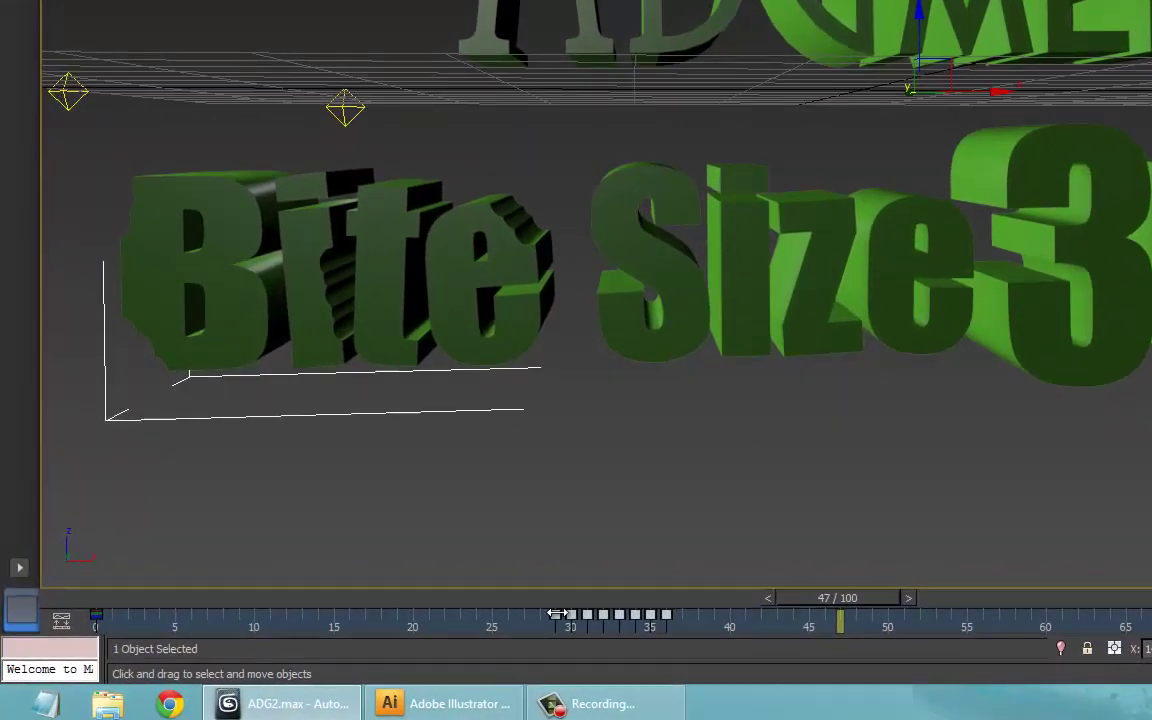
left_click_drag(557, 614, 60, 598)
Play the animation twice to check the delayed text timing.
key("/")
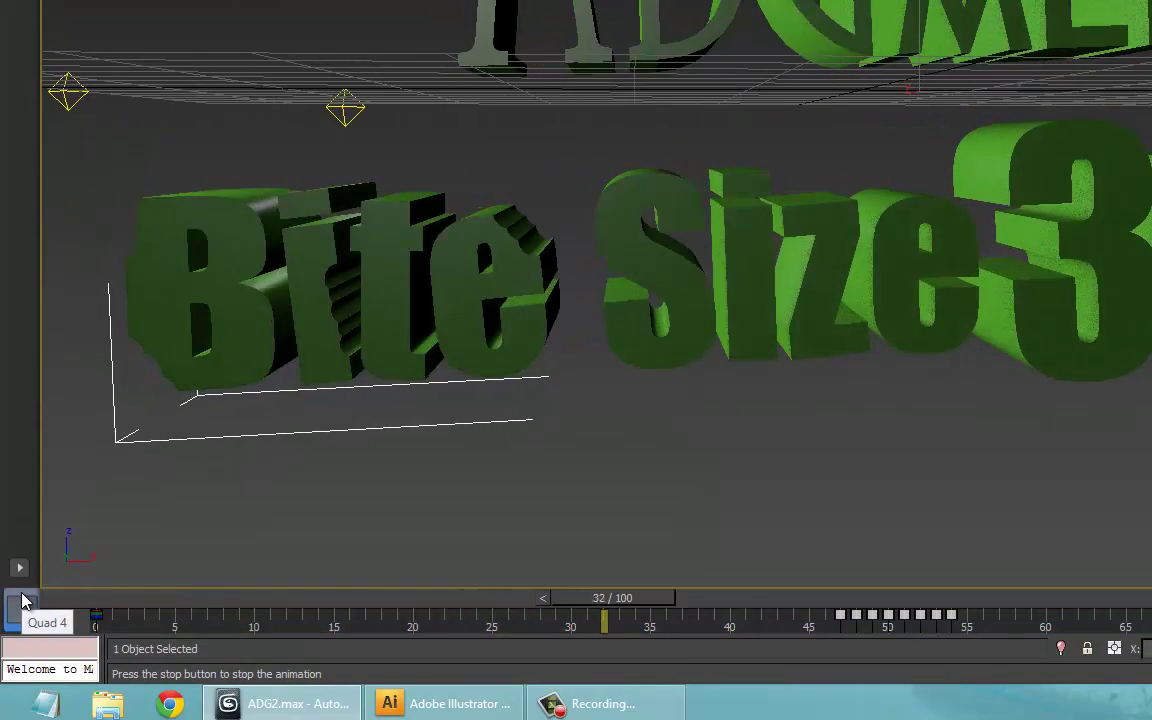
key("/")
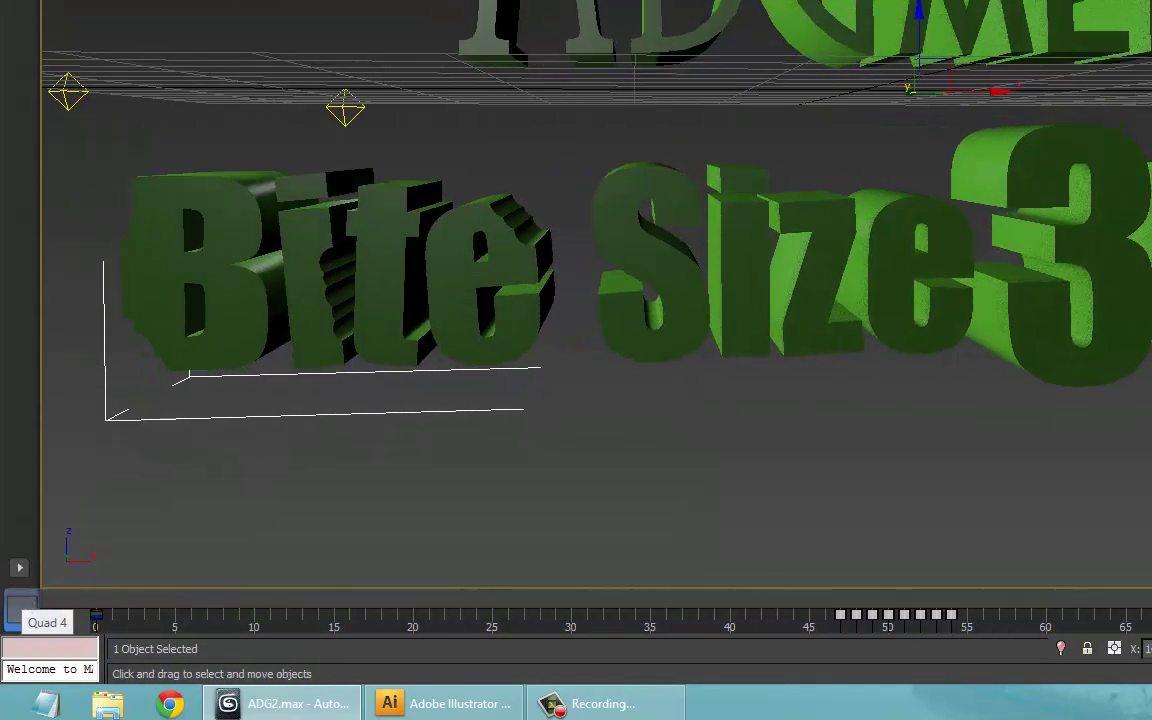
key("/")
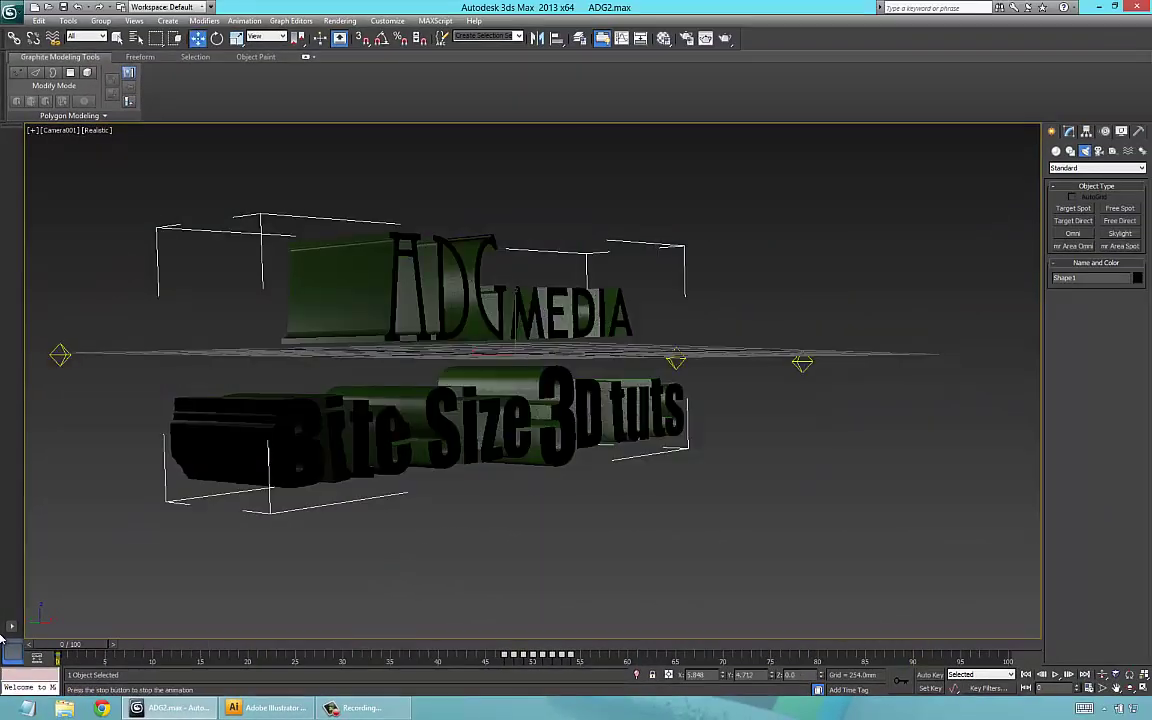
key("/")
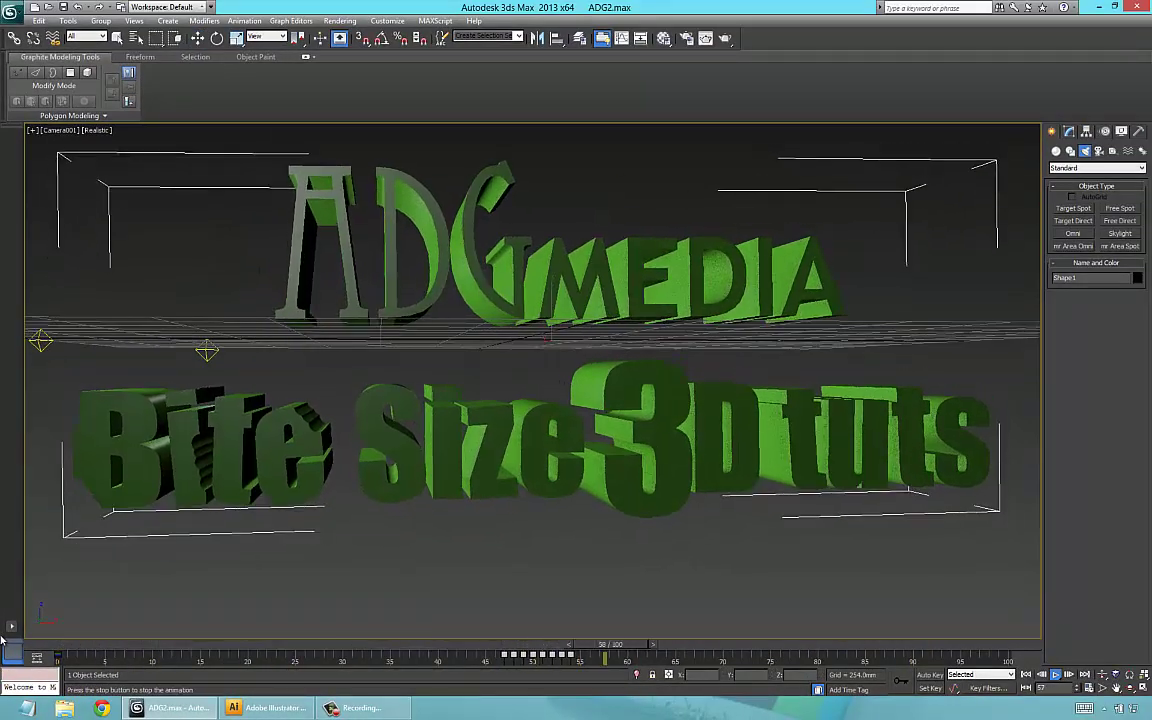
Move the text keys from frames 50–57 back to about 31–38 and preview the result.
key("w")
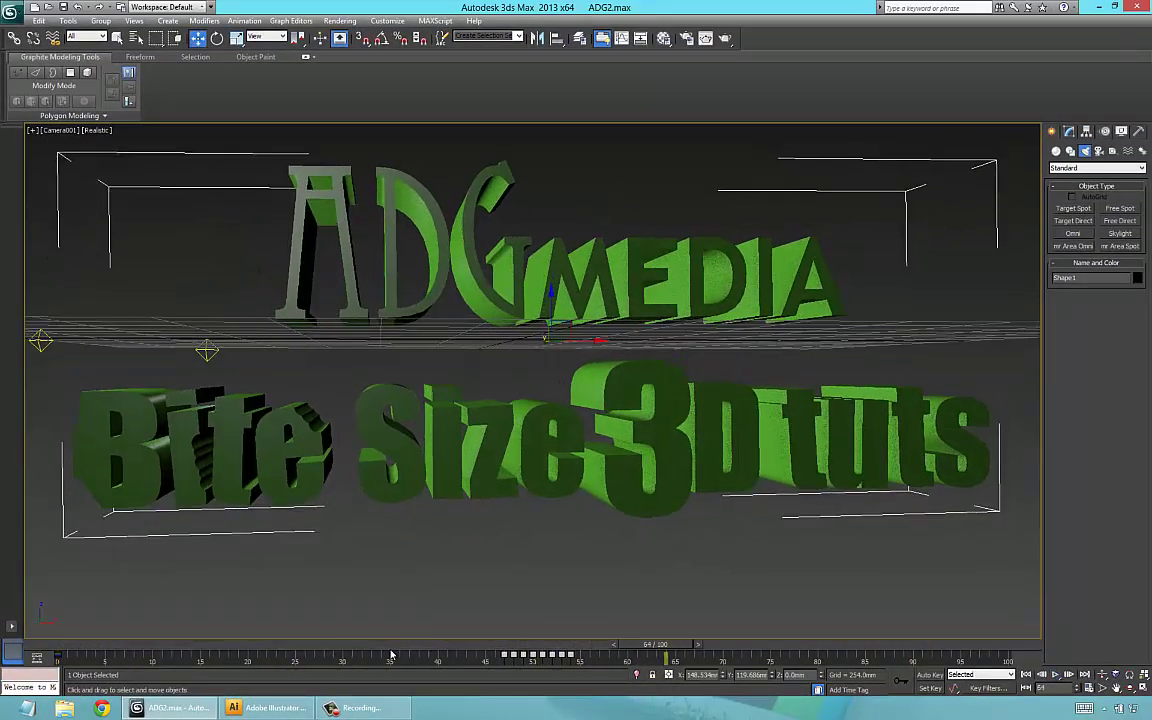
left_click(585, 661)
key("ctrl+z")
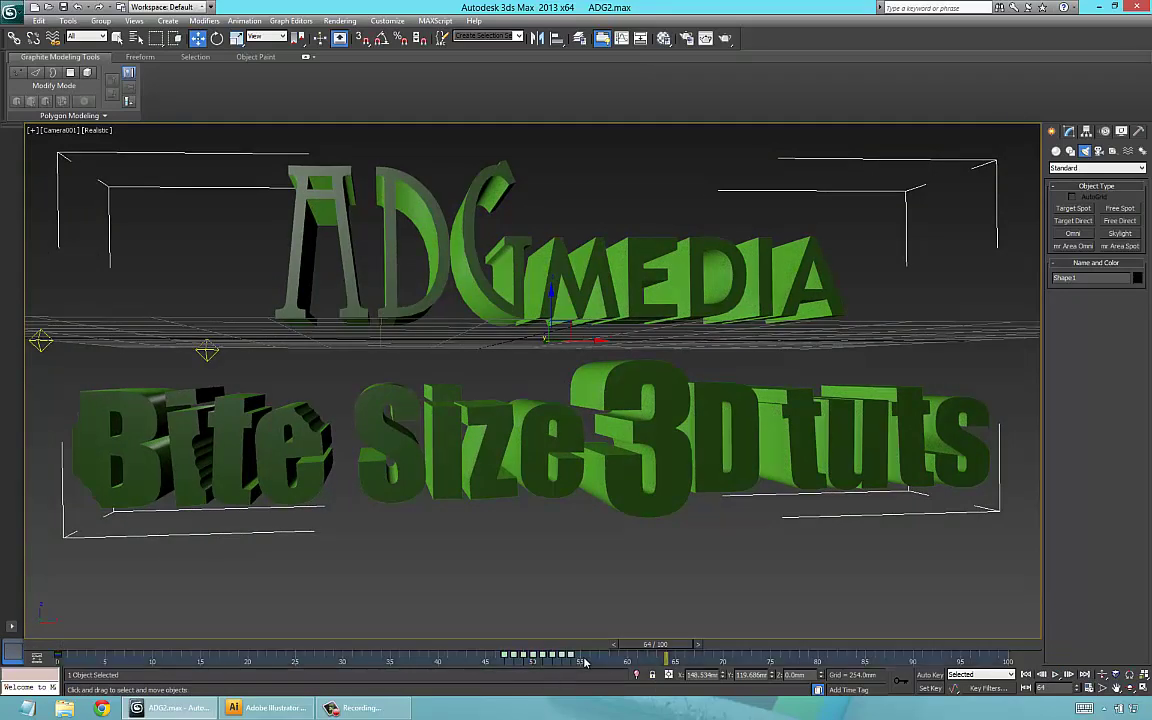
left_click_drag(585, 661, 412, 661)
key("/")
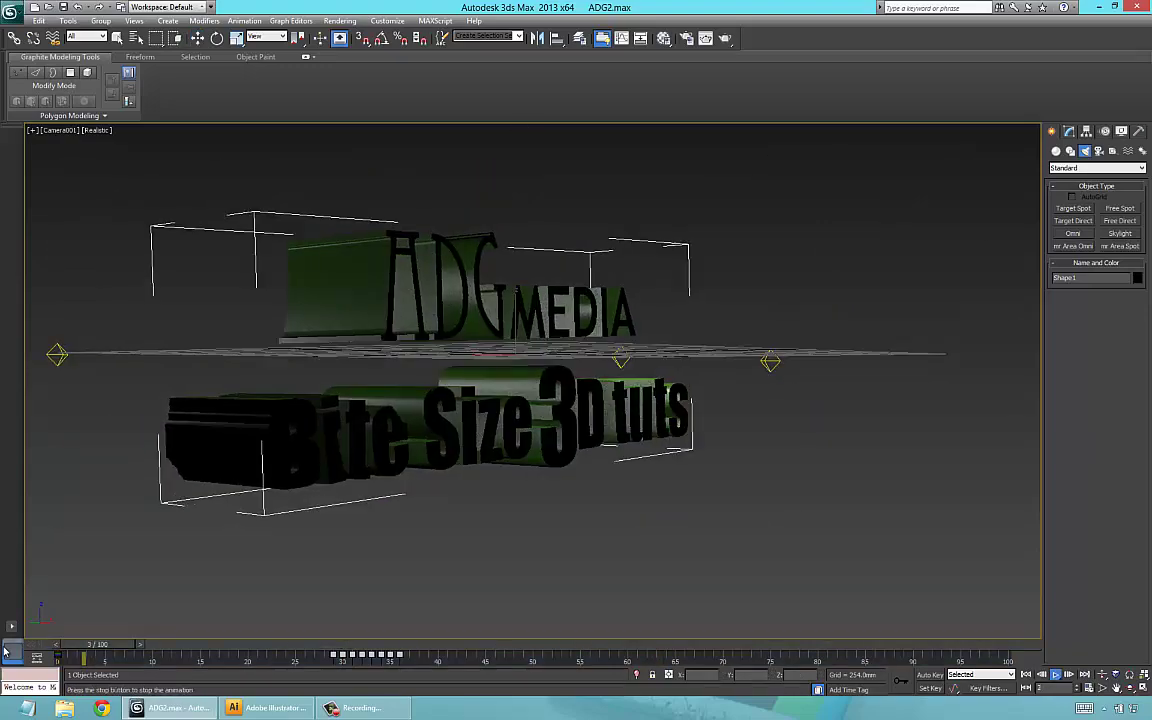
key("/")
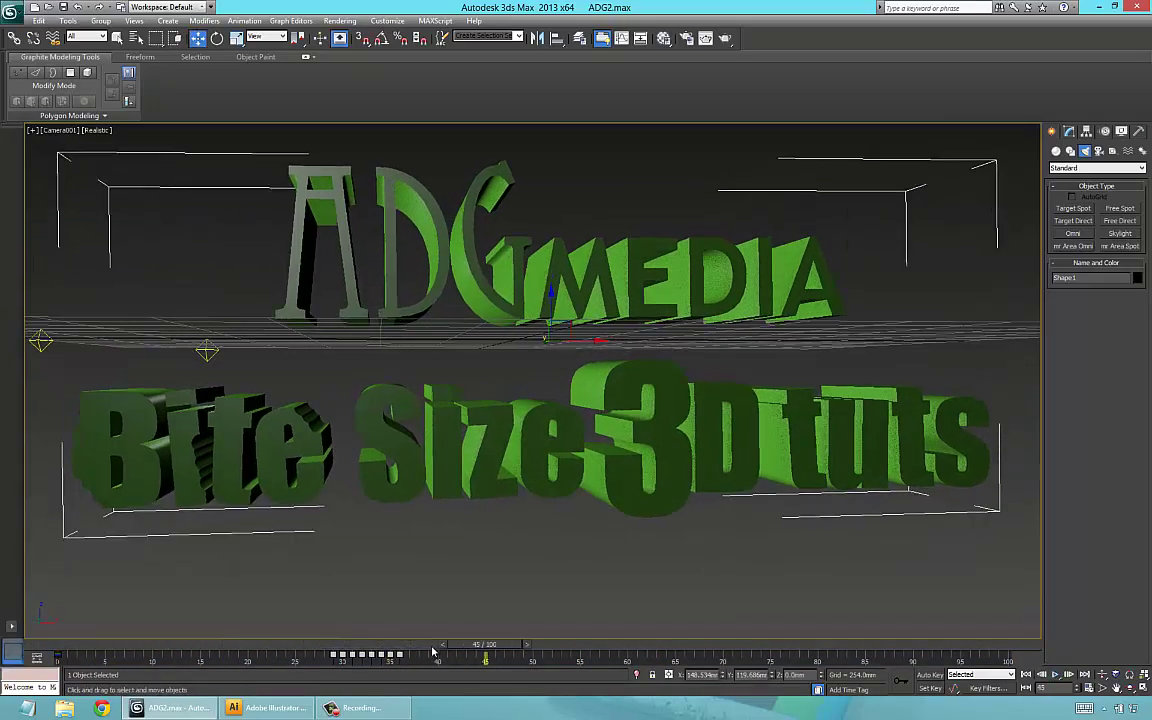
left_click_drag(470, 650, 426, 658)
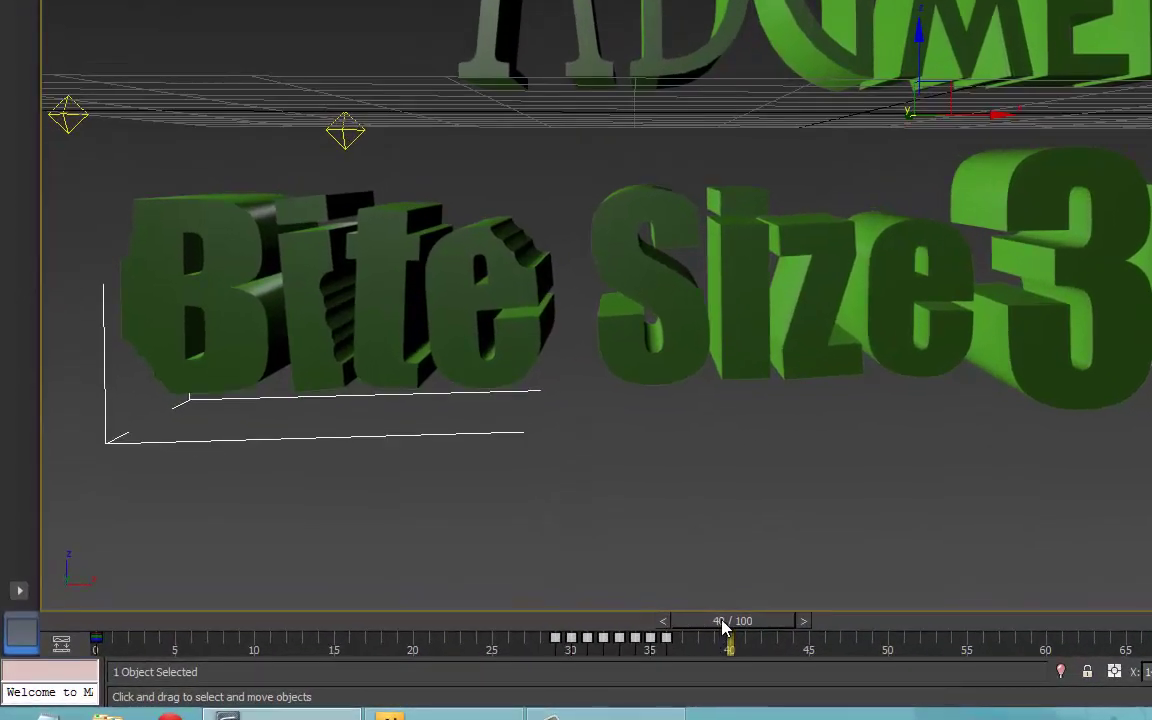
left_click_drag(646, 630, 615, 634)
left_click_drag(688, 628, 672, 630)
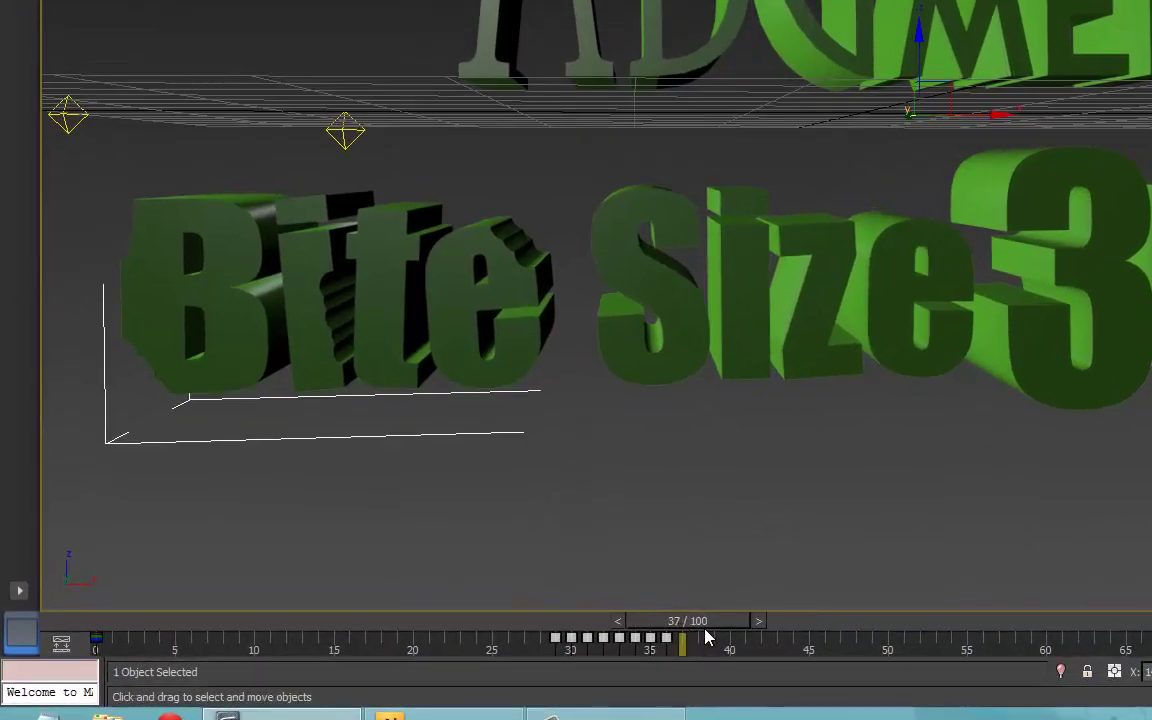
left_click_drag(697, 622, 75, 612)
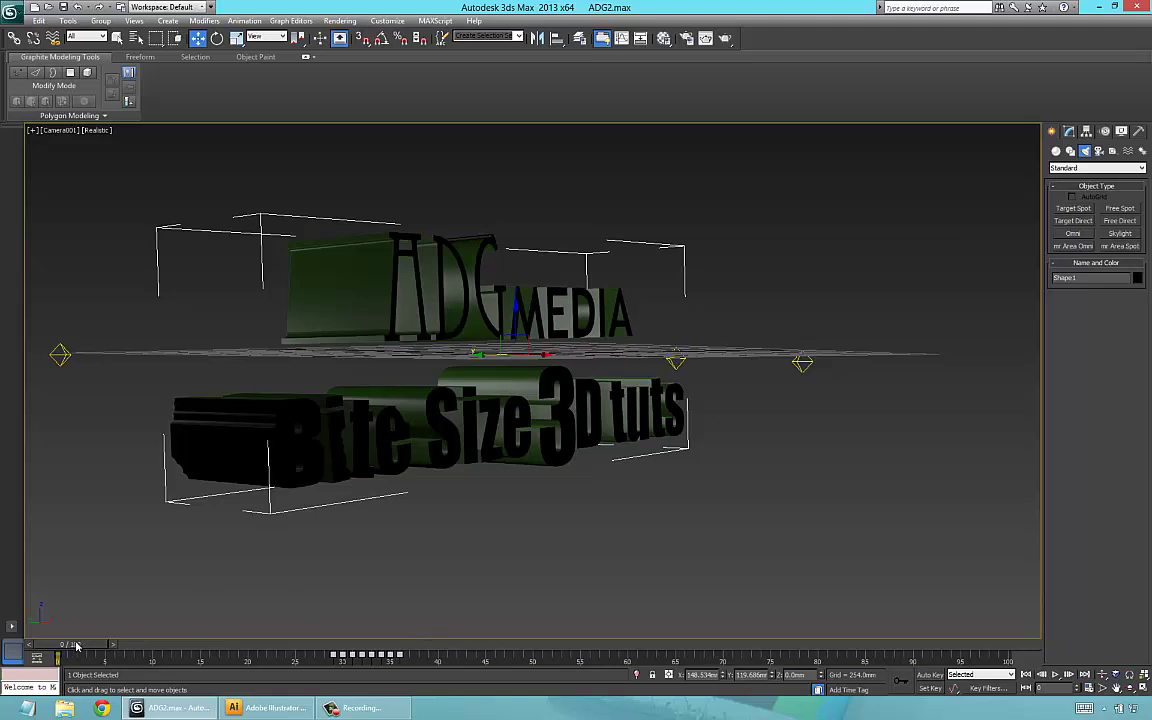
left_click_drag(76, 645, 512, 651)
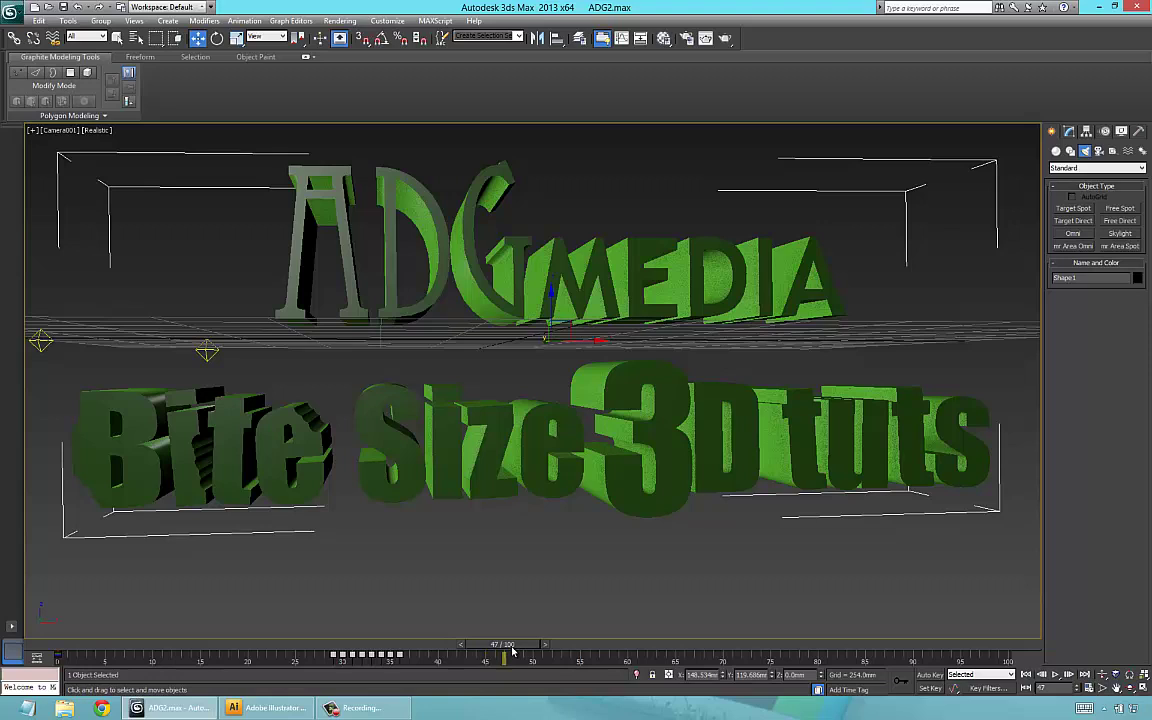